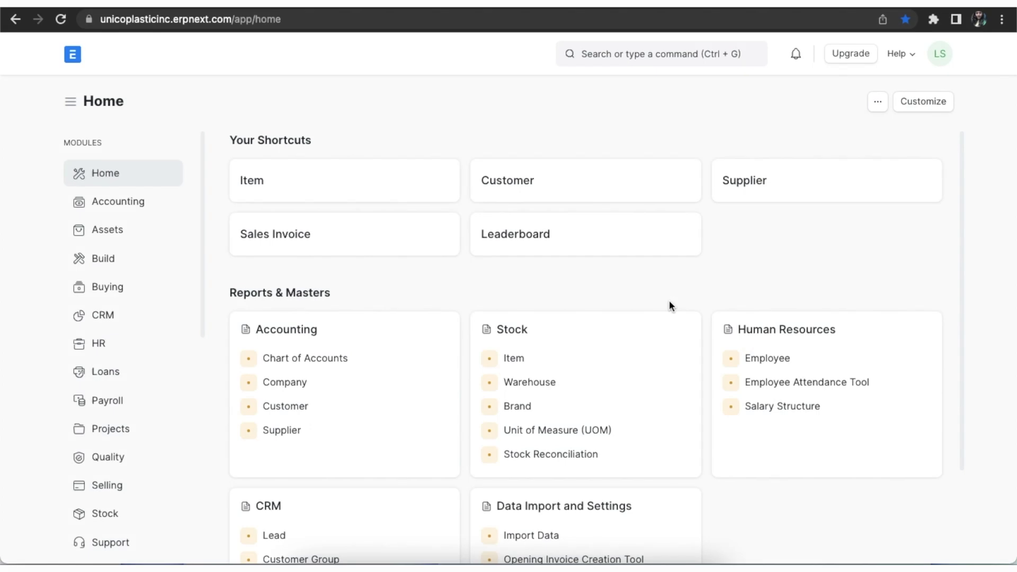
# Step: Open the Stock Ledger Entry list and scroll through its entries
pyautogui.click(686, 54)
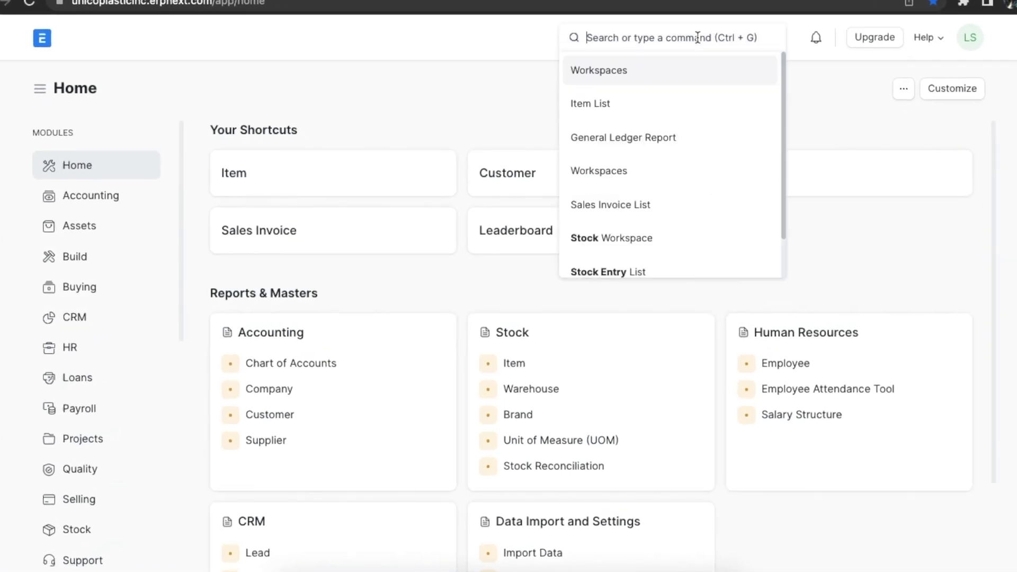
pyautogui.write('stock')
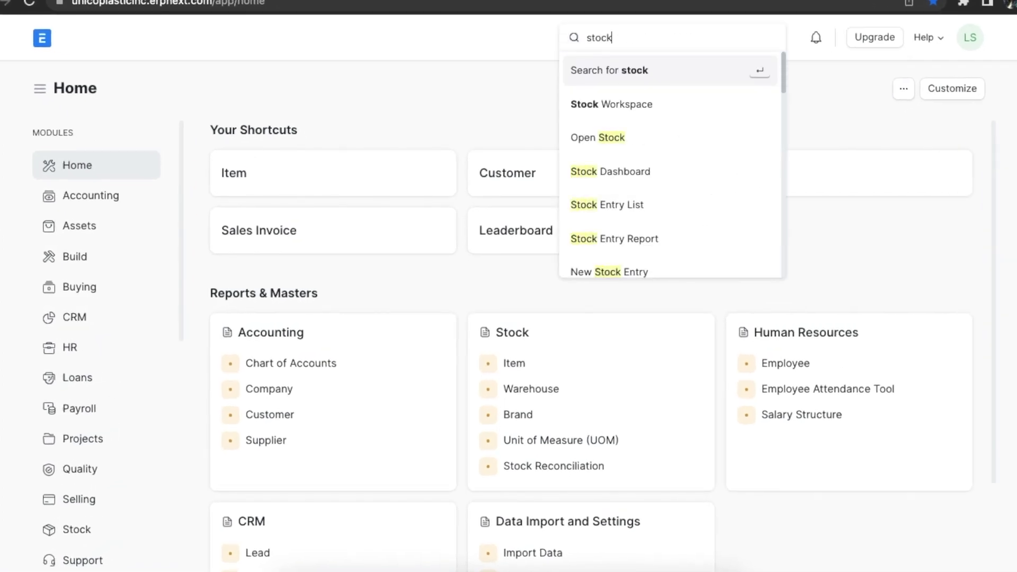
pyautogui.write(' ledger')
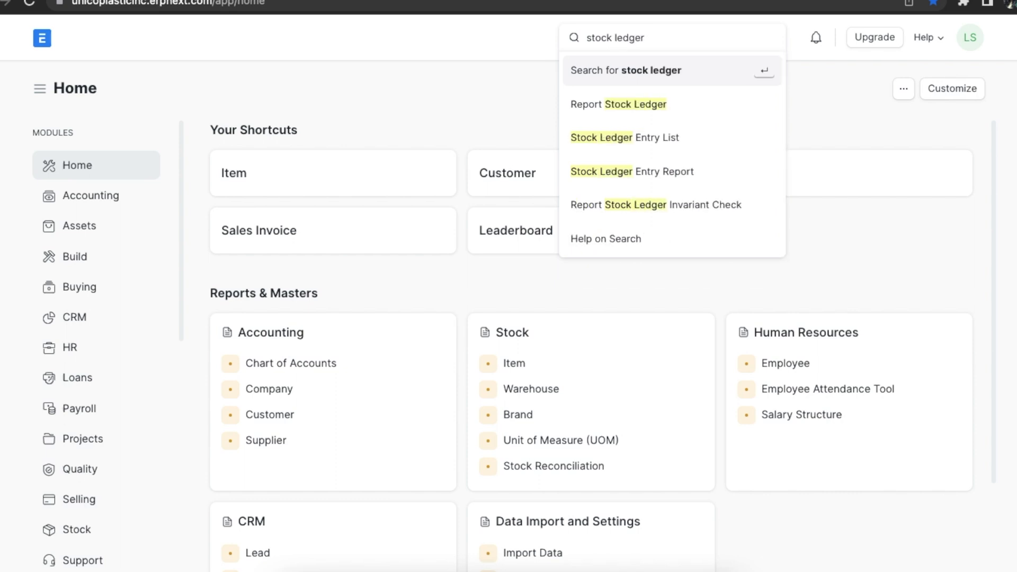
pyautogui.click(715, 148)
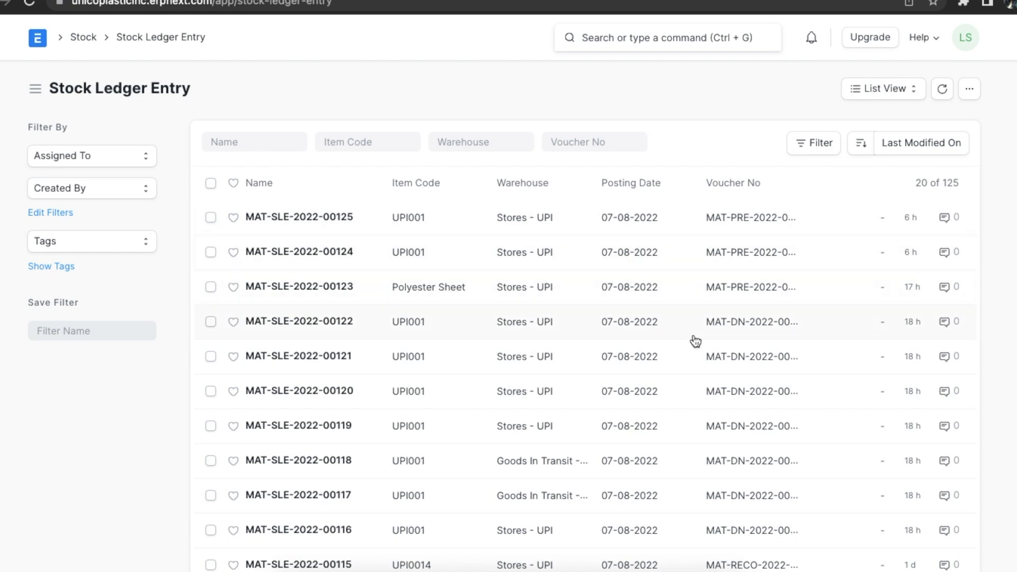
pyautogui.scroll(-1, 694, 341)
pyautogui.scroll(-5, 695, 342)
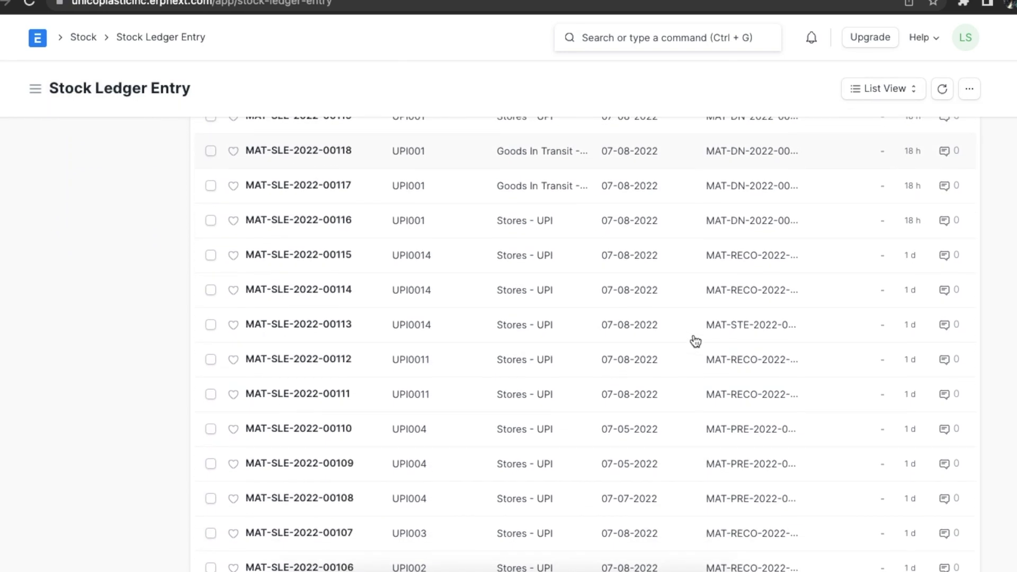
pyautogui.scroll(4, 695, 341)
pyautogui.scroll(2, 695, 342)
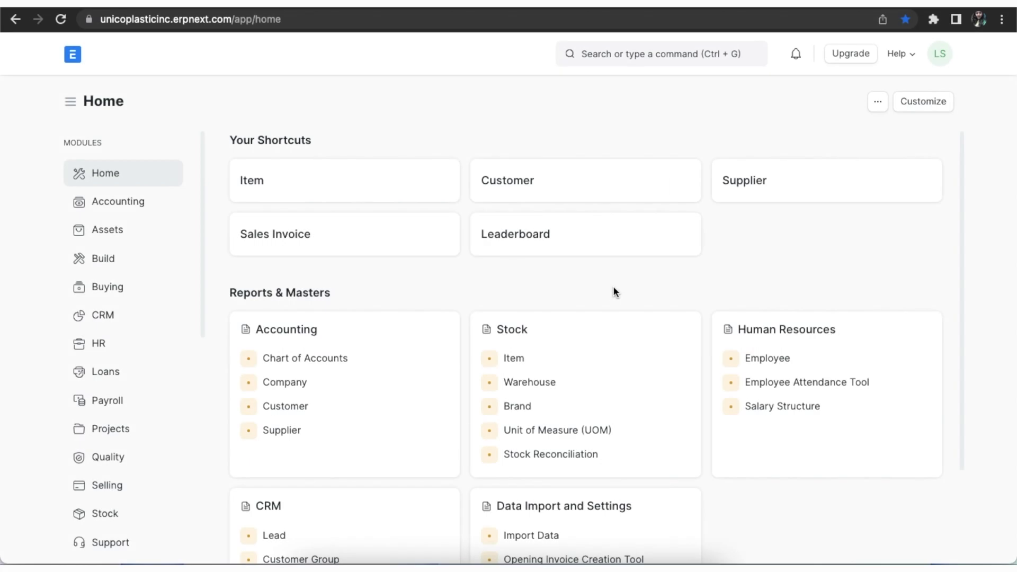
# Step: Open the Stock Ledger report and scroll across its columns
pyautogui.click(673, 60)
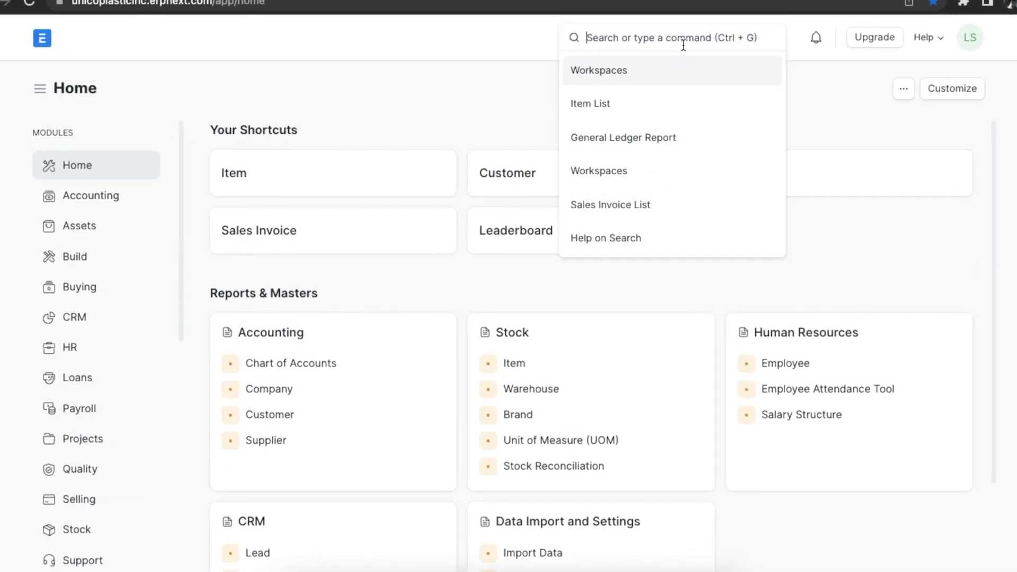
pyautogui.write('st')
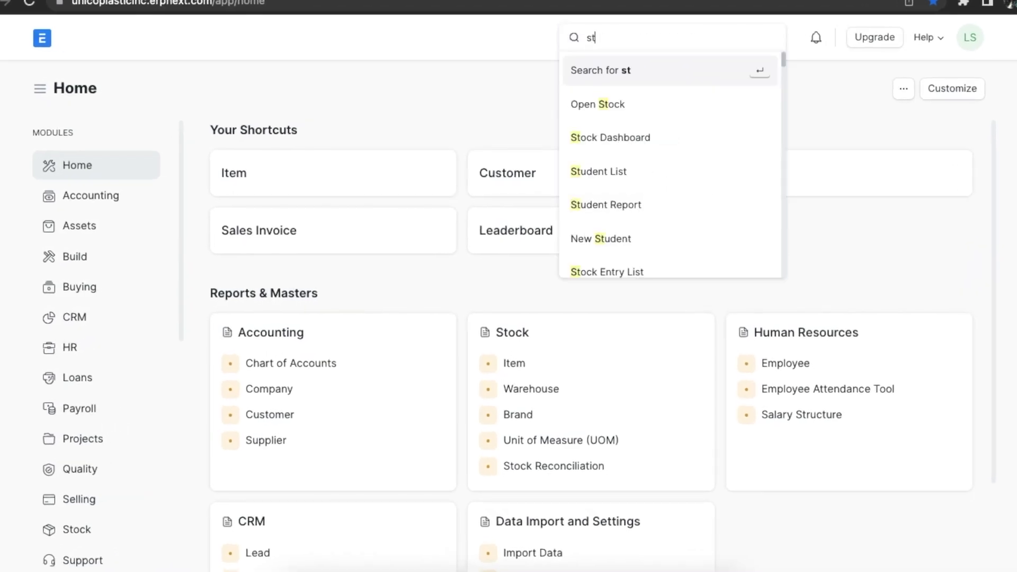
pyautogui.write('ock ledg')
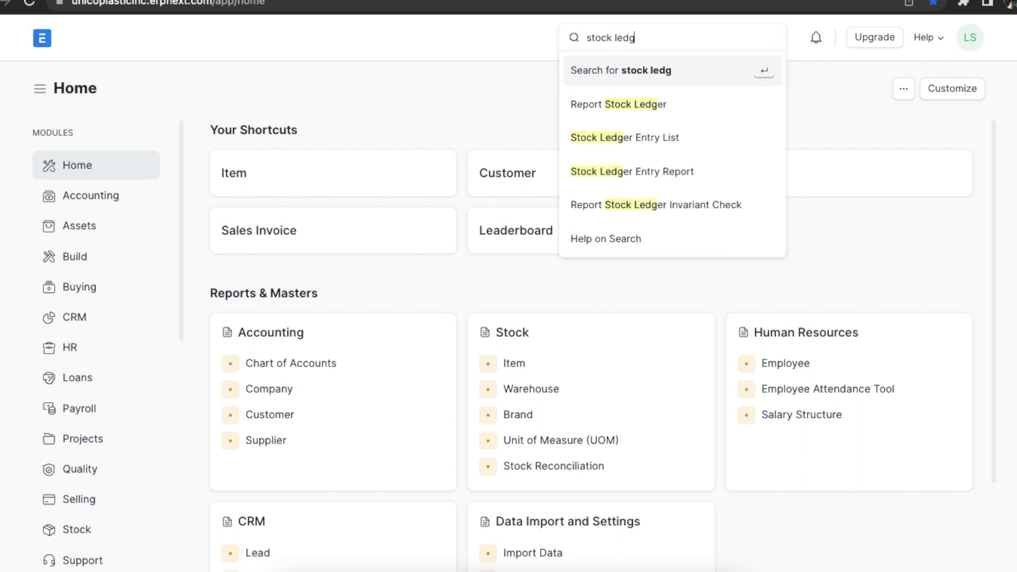
pyautogui.click(715, 109)
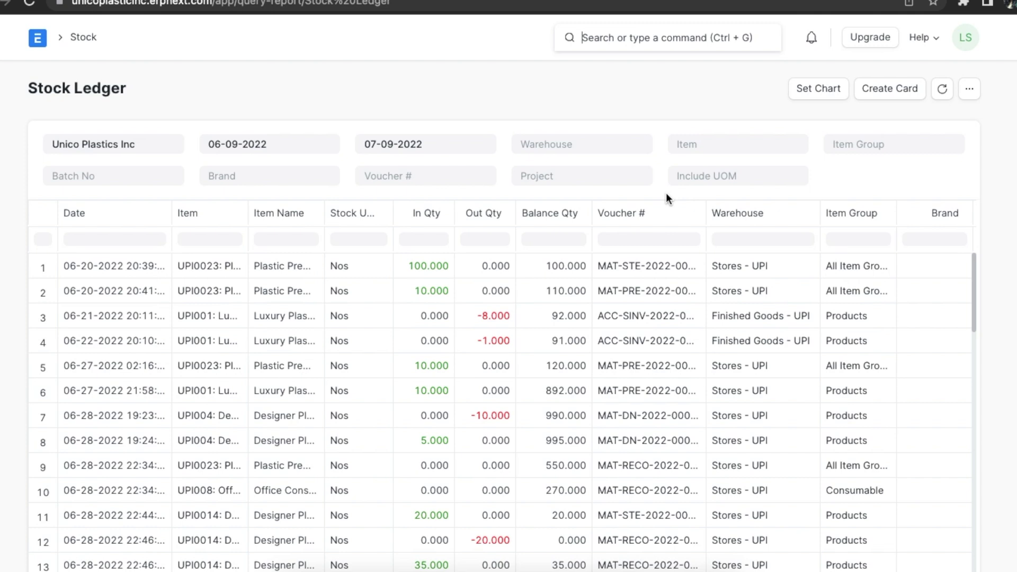
pyautogui.hscroll(3, 688, 300)
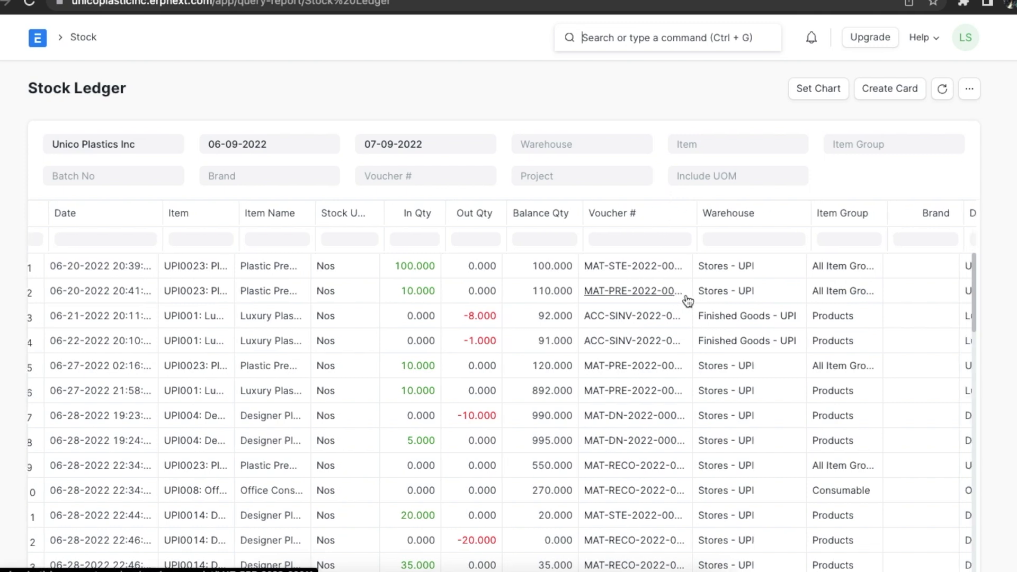
pyautogui.hscroll(10, 688, 301)
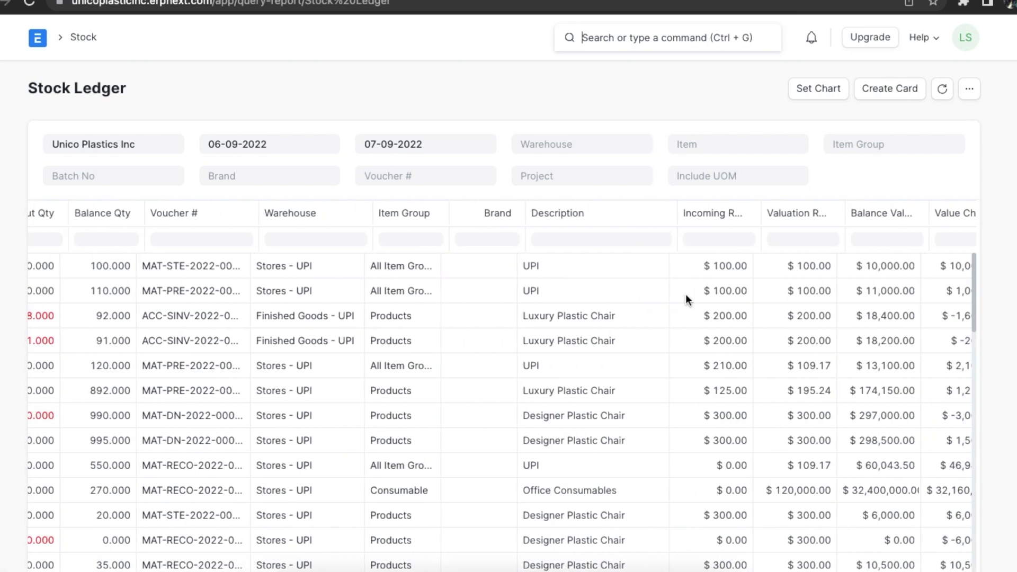
pyautogui.hscroll(8, 687, 295)
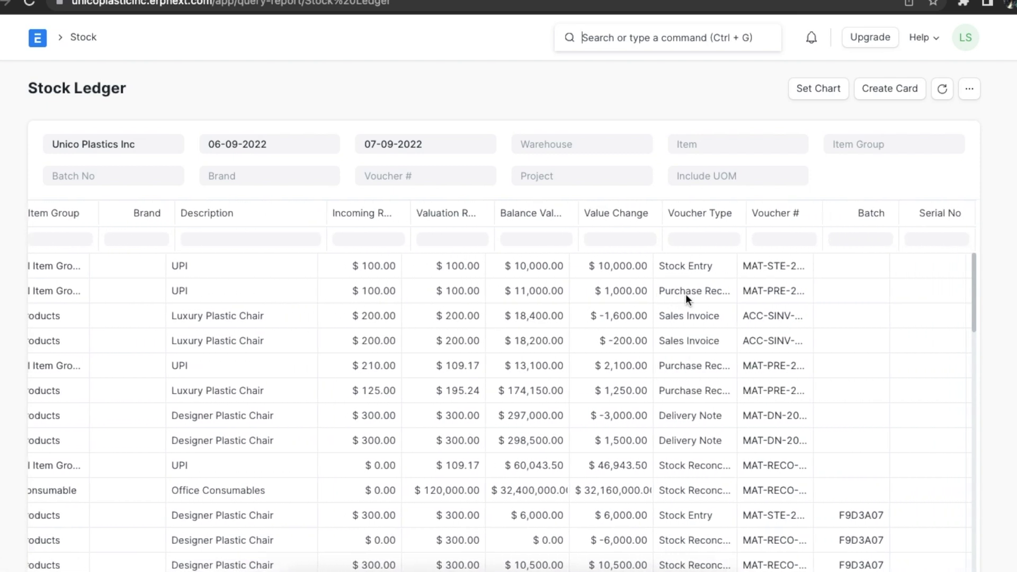
pyautogui.hscroll(-15, 686, 297)
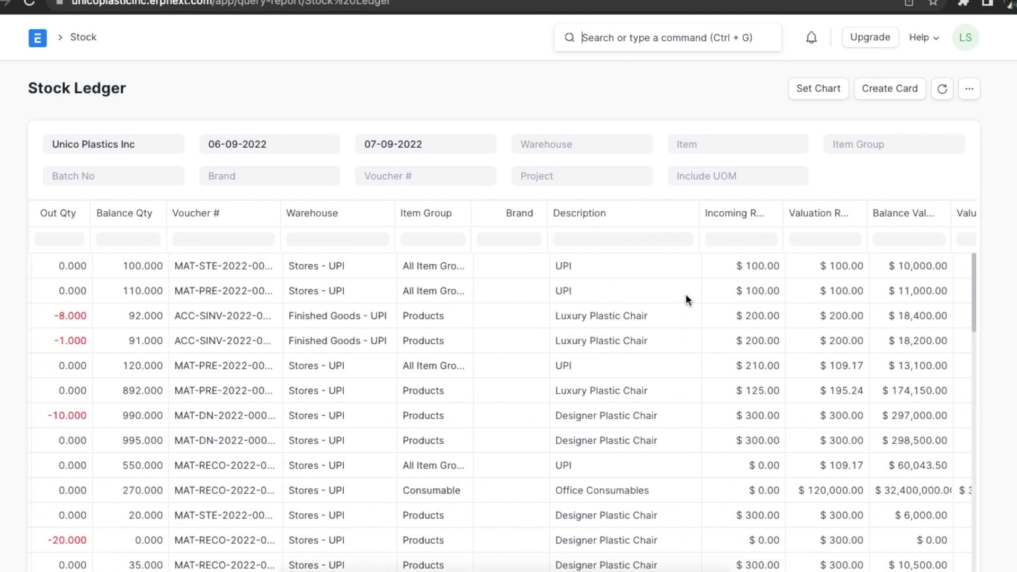
pyautogui.hscroll(-6, 686, 294)
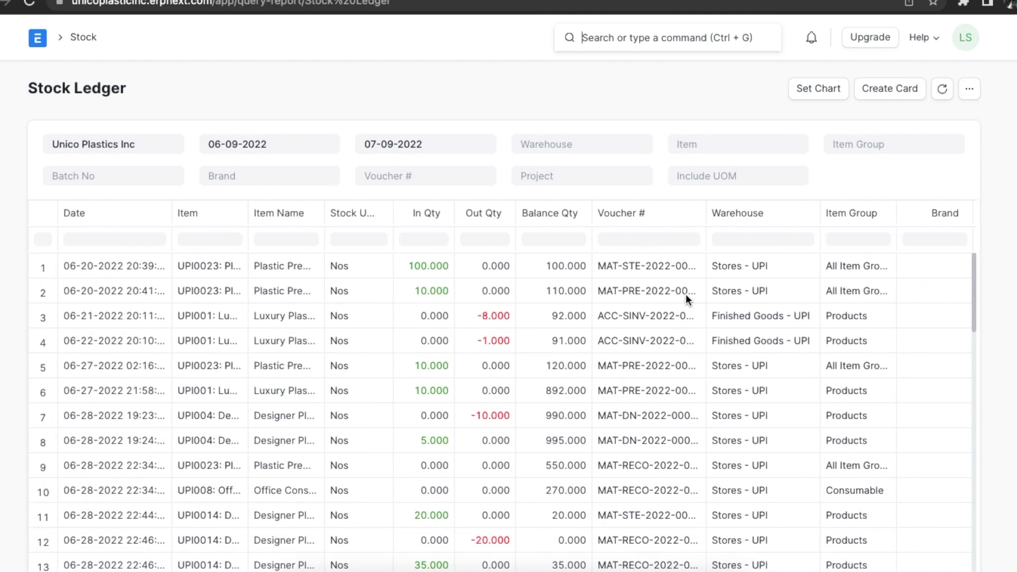
# Step: Open Quick Stock Balance and set its date to 12-08-2022
pyautogui.hotkey('ctrl', 'g')
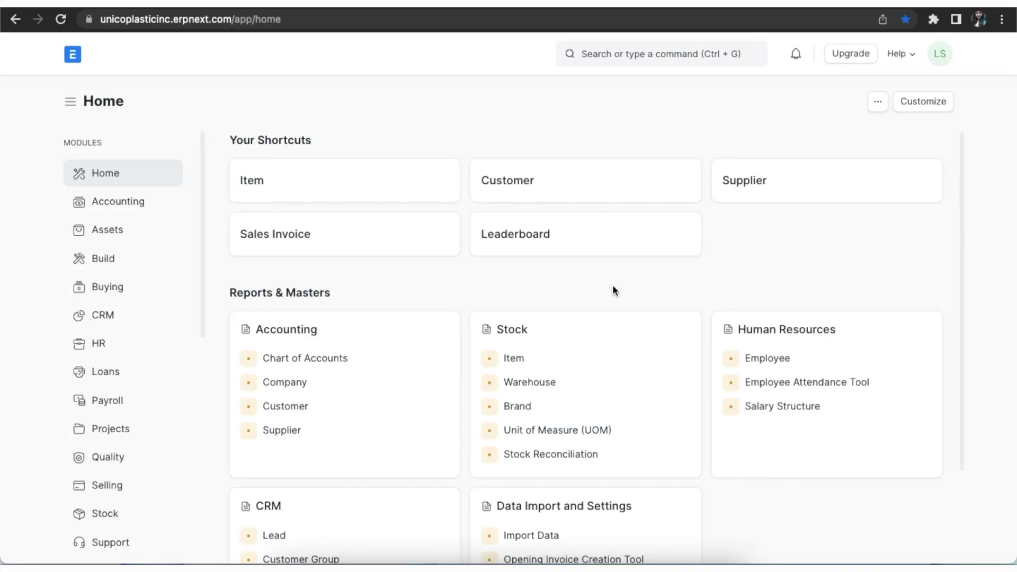
pyautogui.click(596, 48)
pyautogui.write('quic')
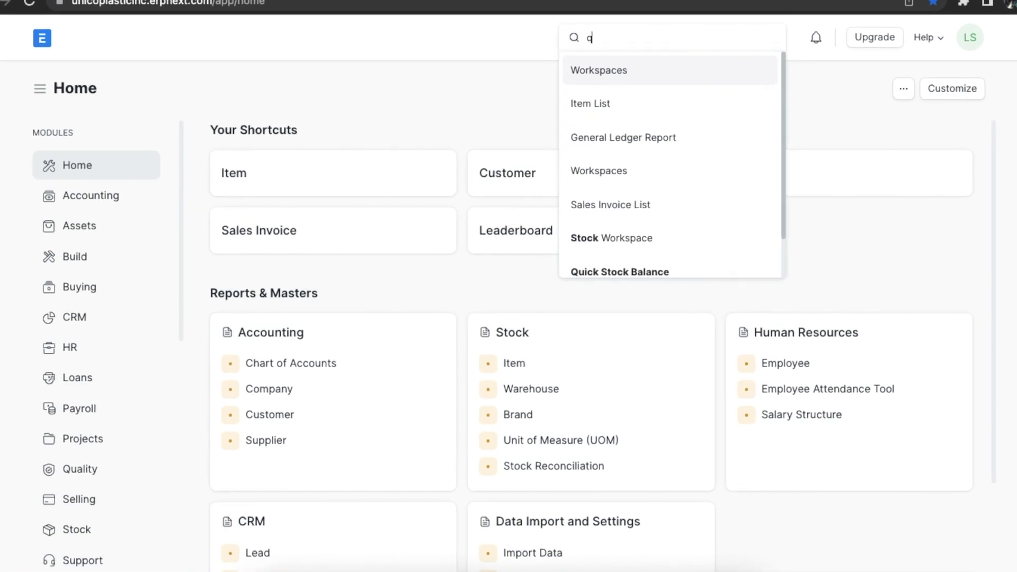
pyautogui.write('k stock')
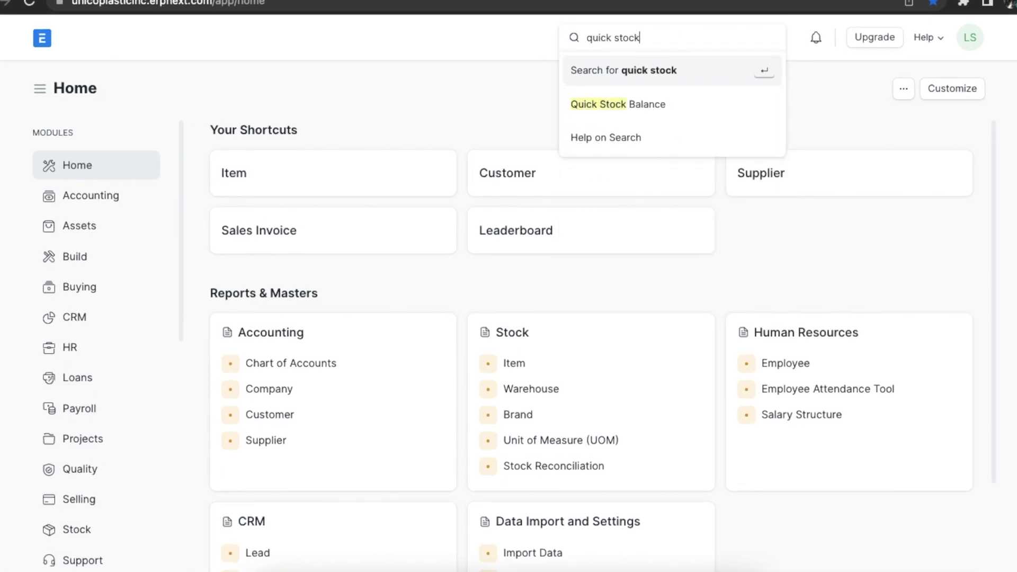
pyautogui.click(673, 104)
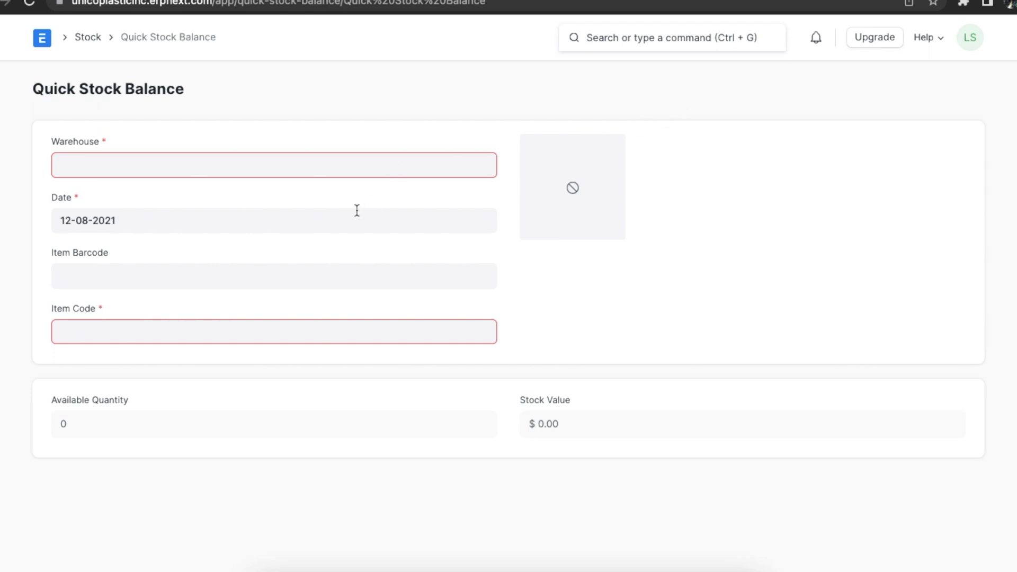
pyautogui.click(340, 224)
pyautogui.press('BackSpace')
pyautogui.write('2')
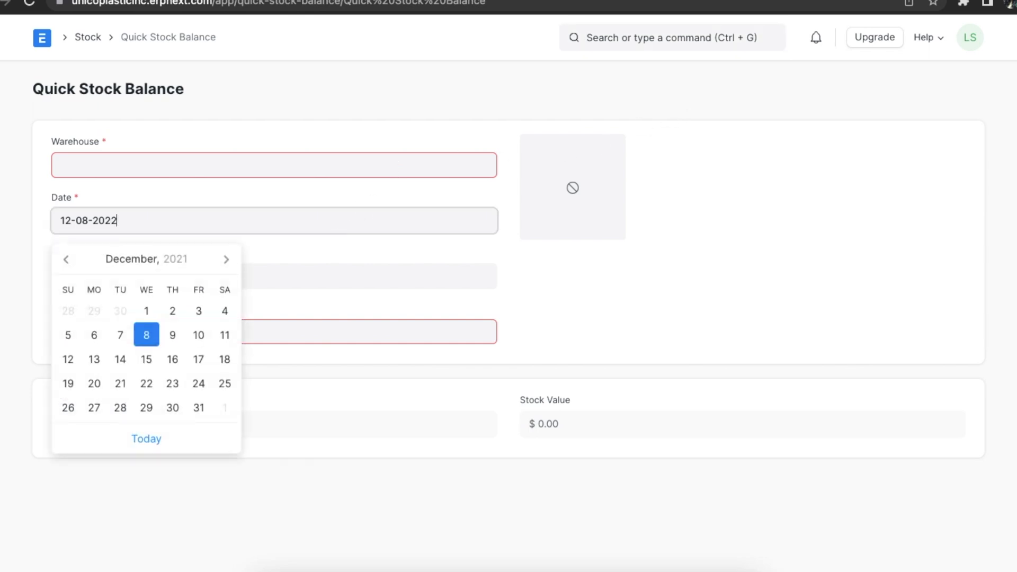
pyautogui.click(374, 257)
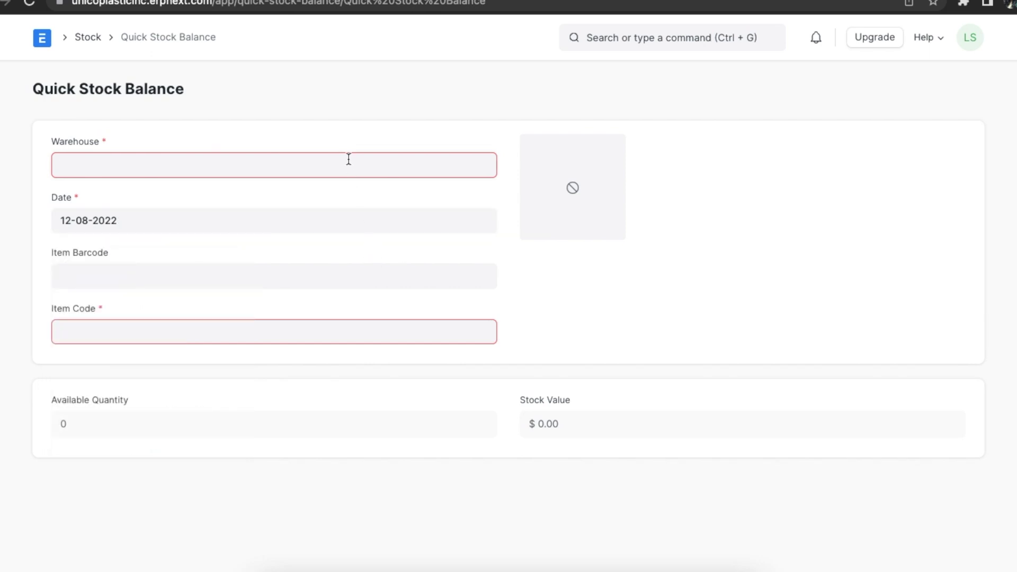
# Step: Set warehouse to Stores - UPI and item code to UPI001 (Luxury Plastic Chair)
pyautogui.write('st')
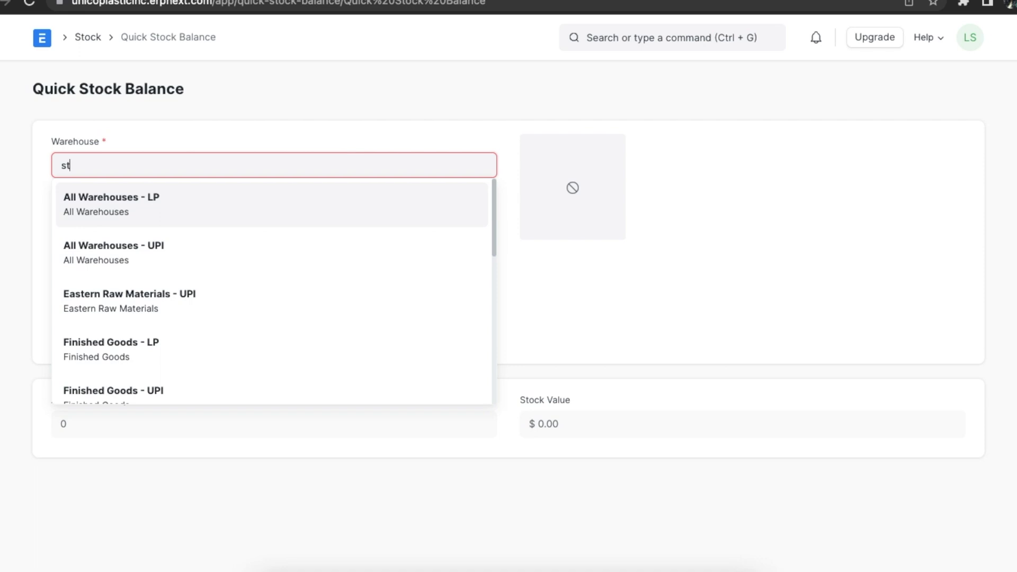
pyautogui.write('ores')
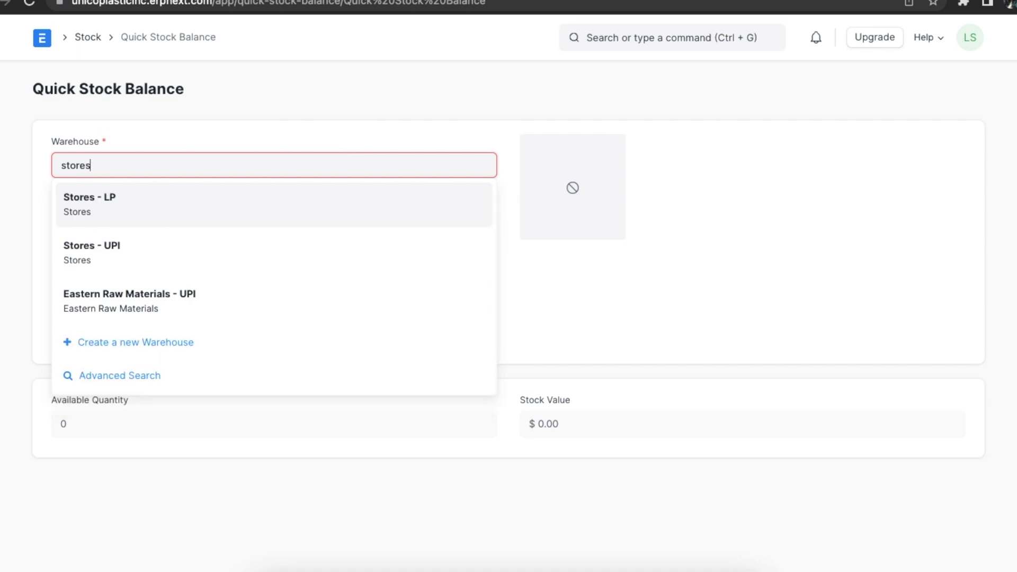
pyautogui.click(321, 248)
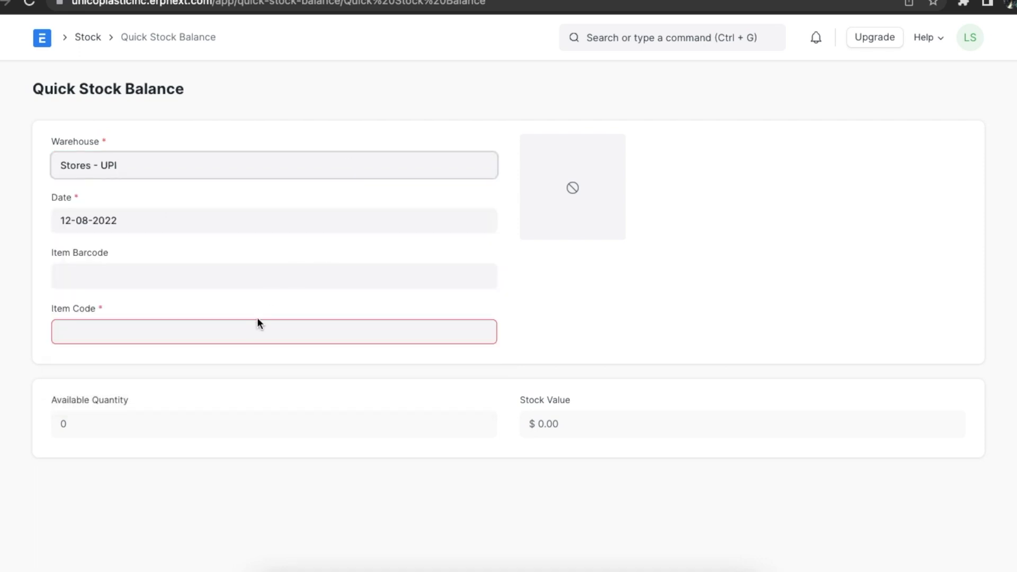
pyautogui.click(251, 333)
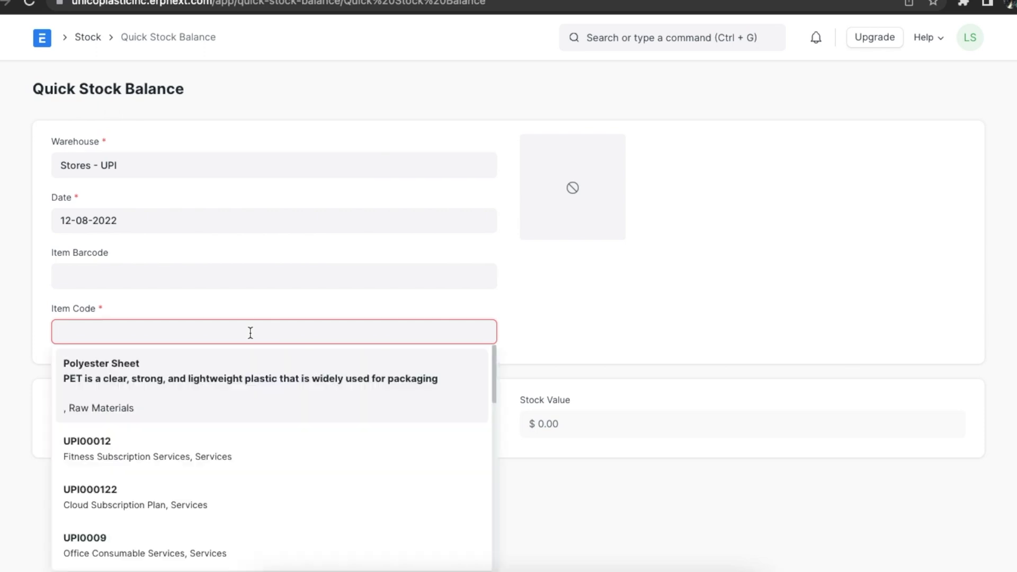
pyautogui.write('1')
pyautogui.scroll(-2, 184, 527)
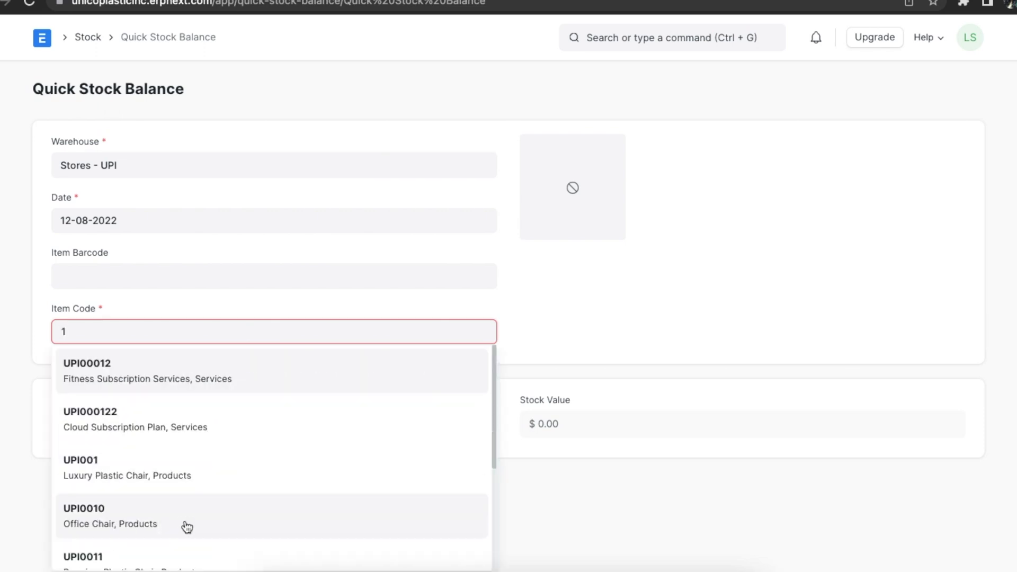
pyautogui.click(204, 469)
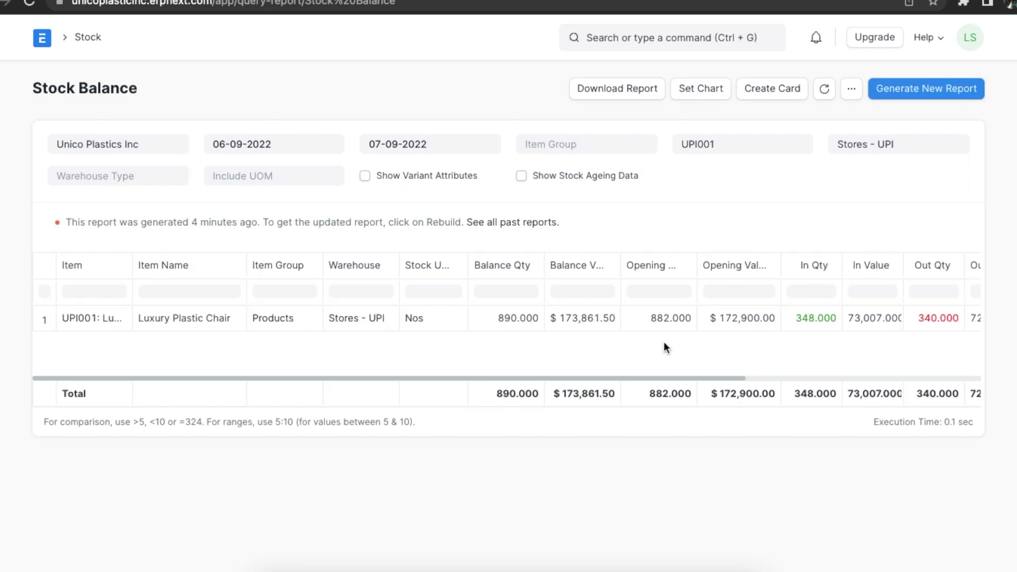
# Step: Scroll across the UPI001 Stock Balance columns to review its quantity and value figures
pyautogui.hscroll(3, 666, 348)
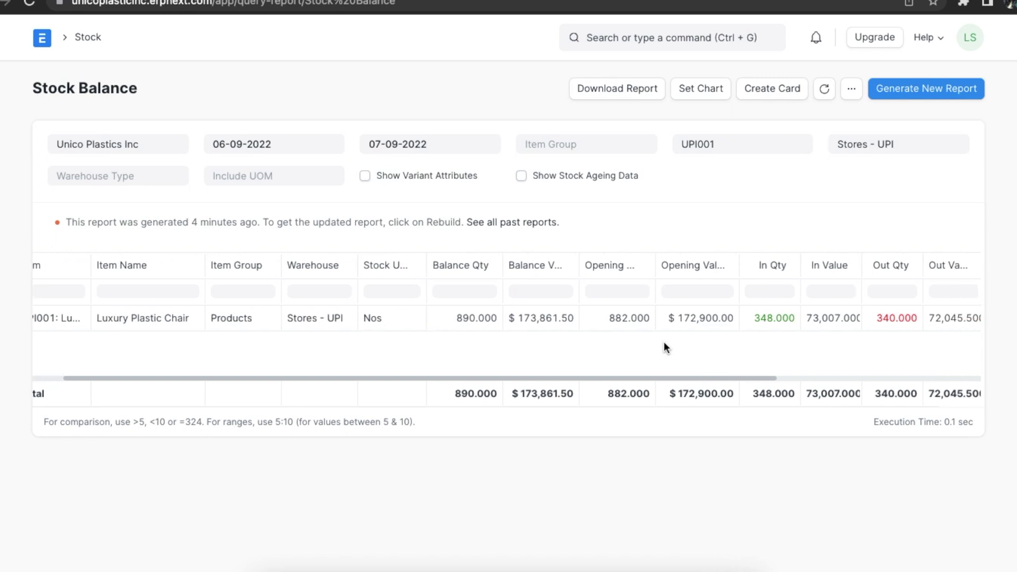
pyautogui.hscroll(3, 666, 348)
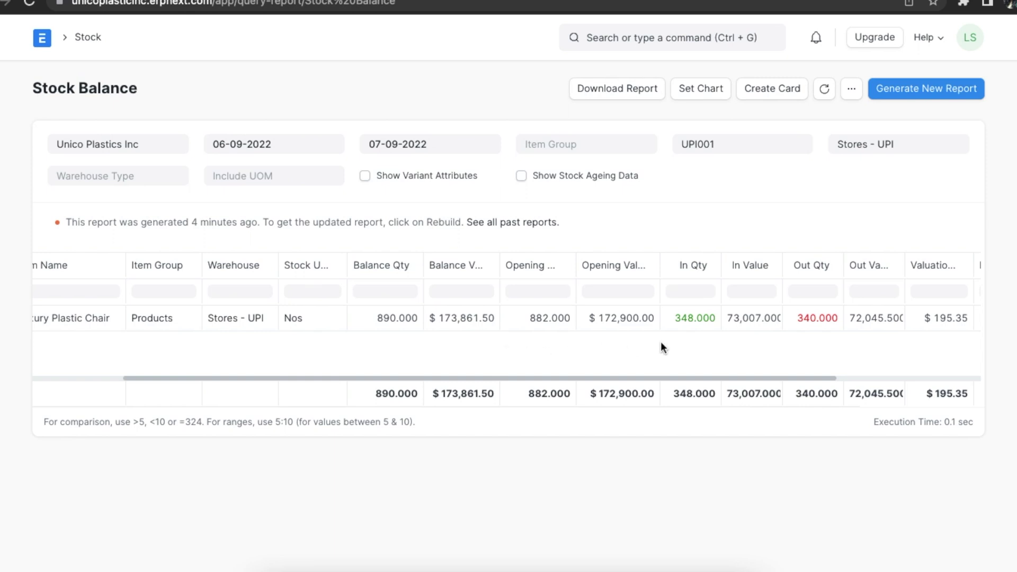
pyautogui.hscroll(4, 662, 347)
pyautogui.hscroll(2, 661, 347)
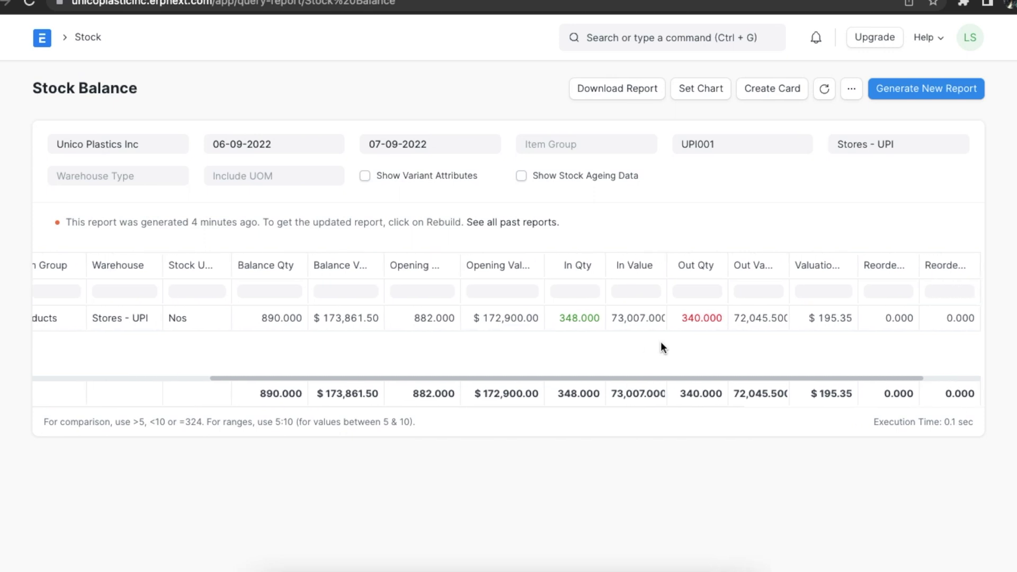
pyautogui.hscroll(1, 662, 347)
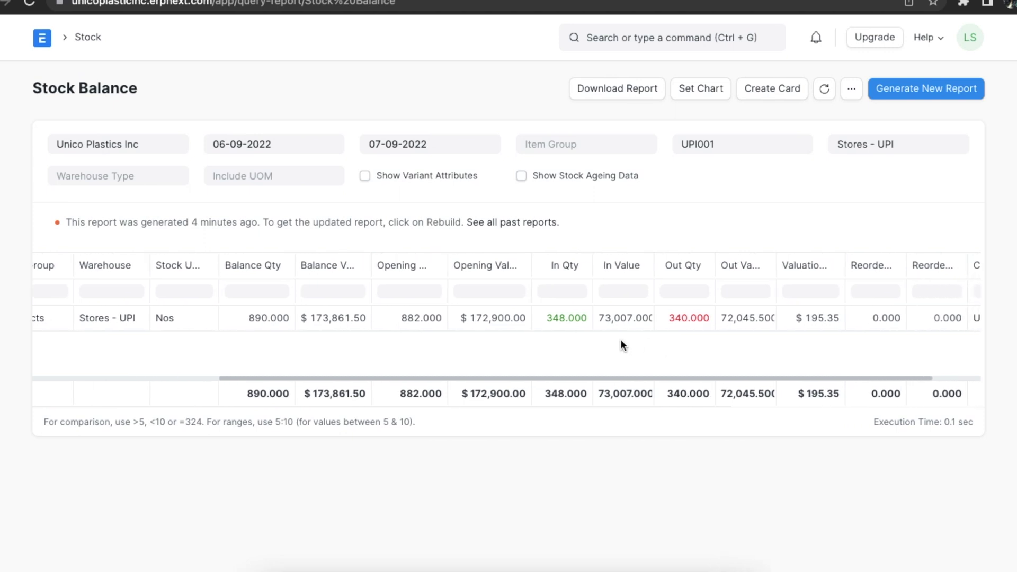
pyautogui.hscroll(-2, 625, 352)
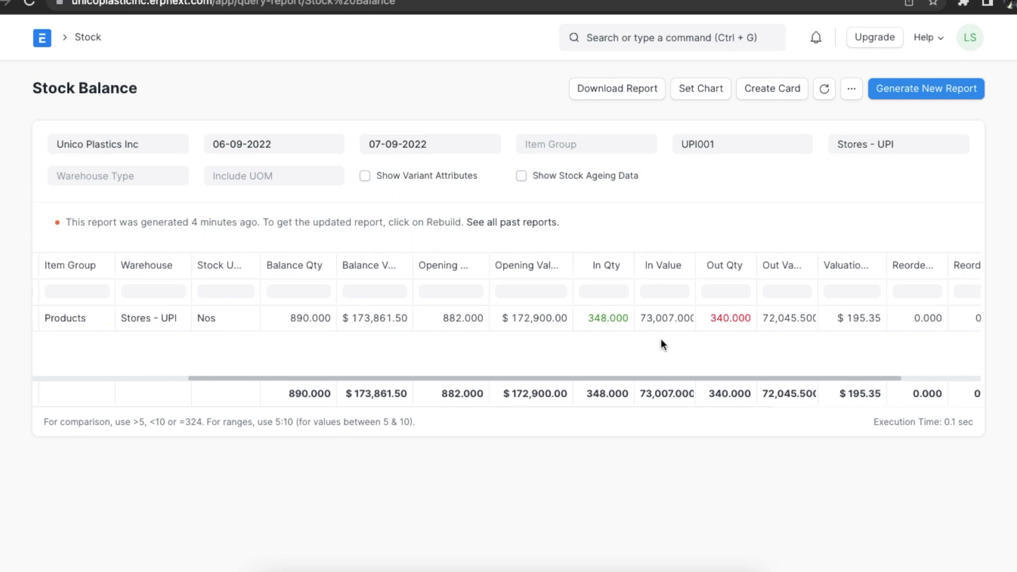
pyautogui.hscroll(-3, 737, 342)
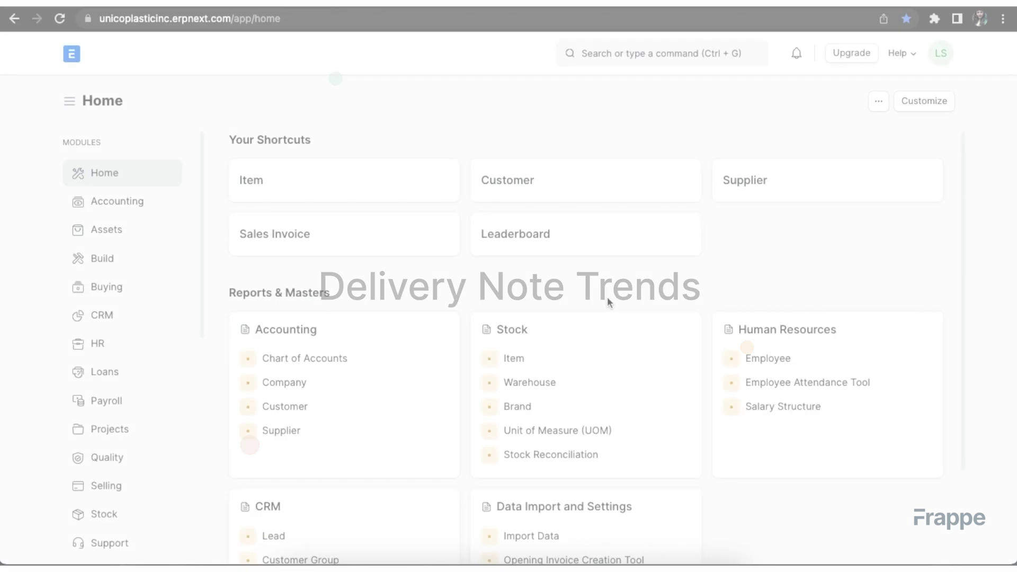
# Step: Open the Delivery Note Trends report with Period set to Quarterly
pyautogui.click(652, 39)
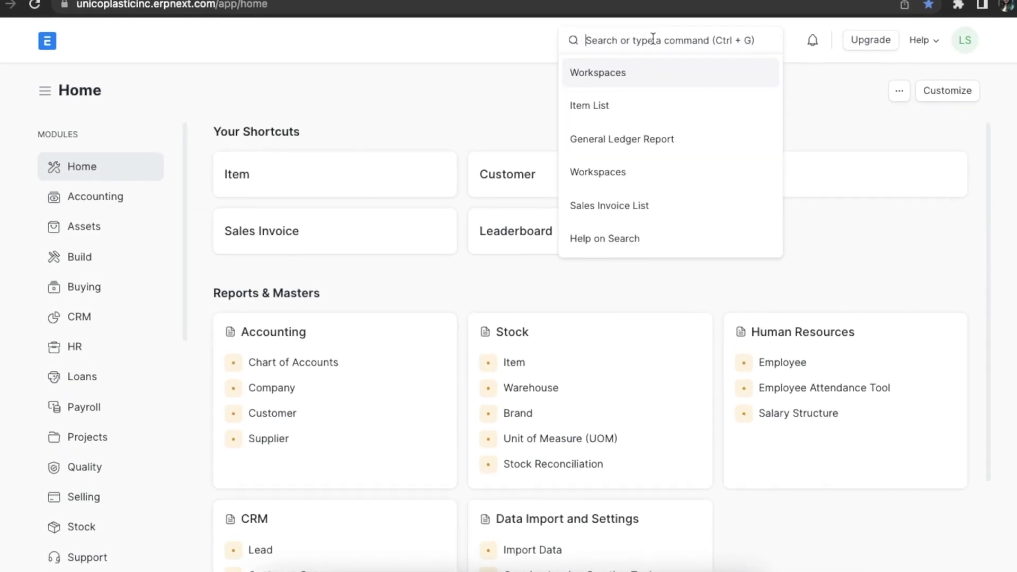
pyautogui.write('de')
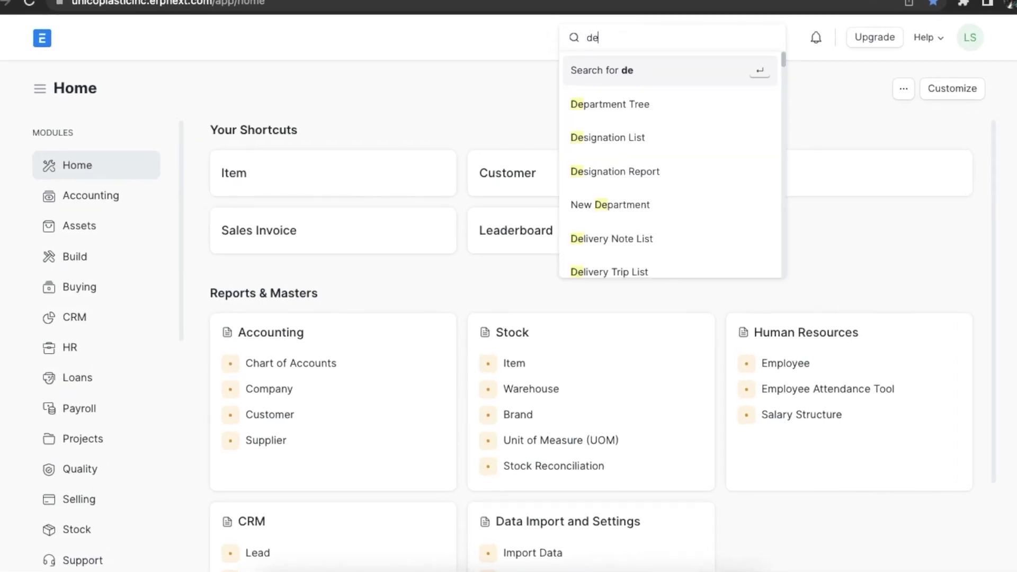
pyautogui.write('livery note tr')
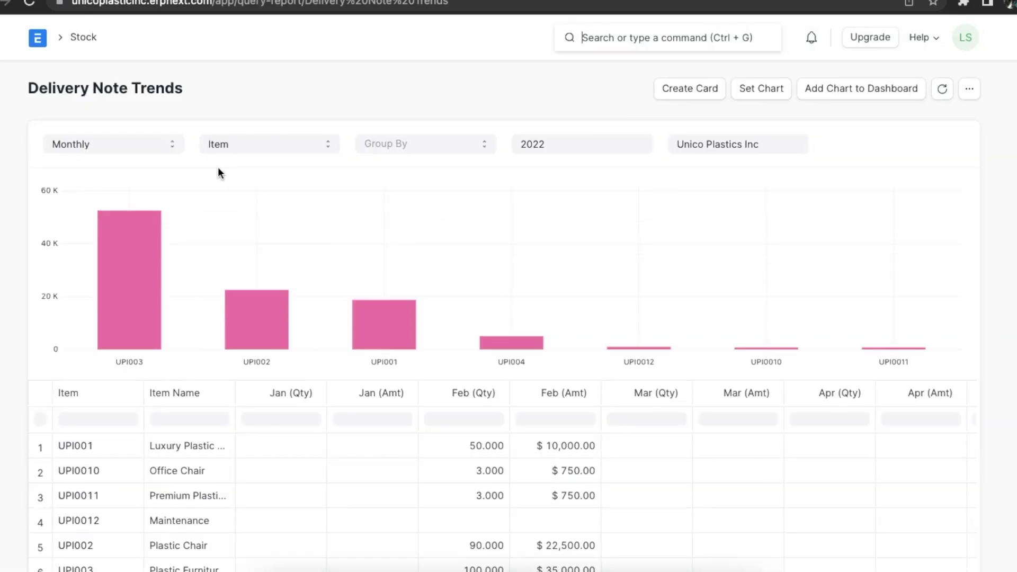
pyautogui.click(173, 144)
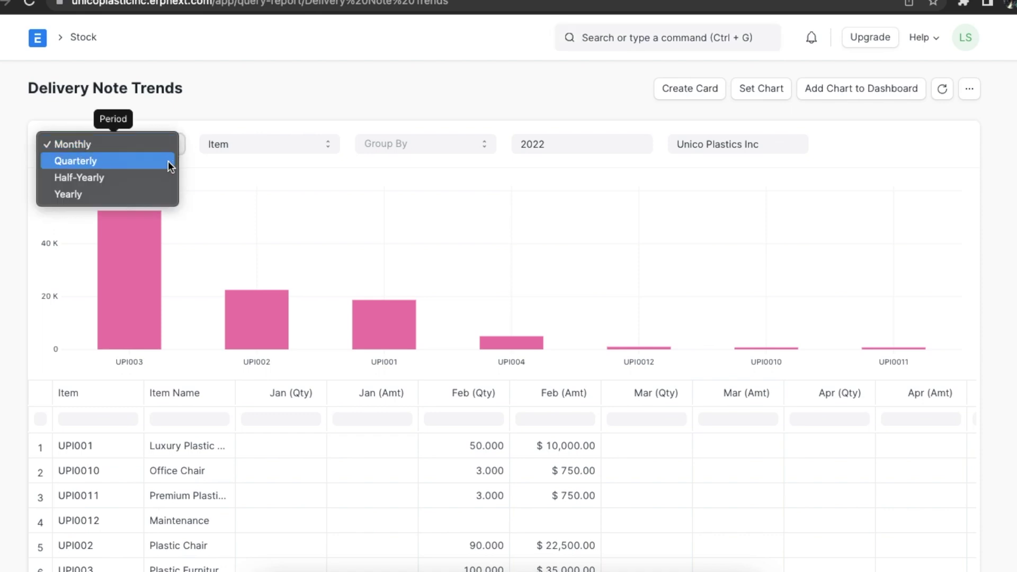
pyautogui.click(167, 161)
pyautogui.click(176, 143)
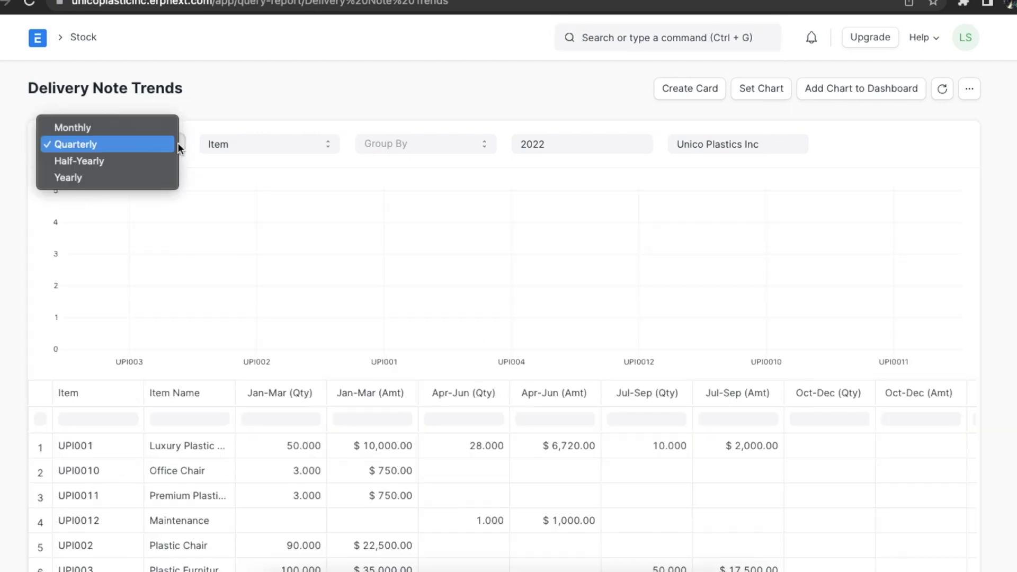
pyautogui.click(257, 84)
# Step: Scroll through the quarterly figures and view the Based On options
pyautogui.scroll(-2, 439, 342)
pyautogui.scroll(-1, 440, 342)
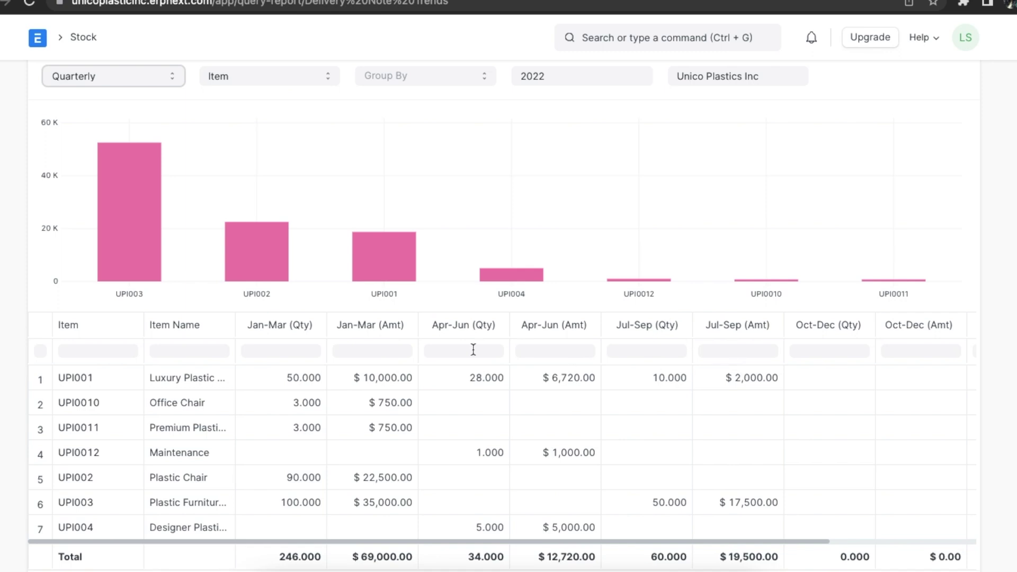
pyautogui.scroll(2, 472, 348)
pyautogui.click(330, 145)
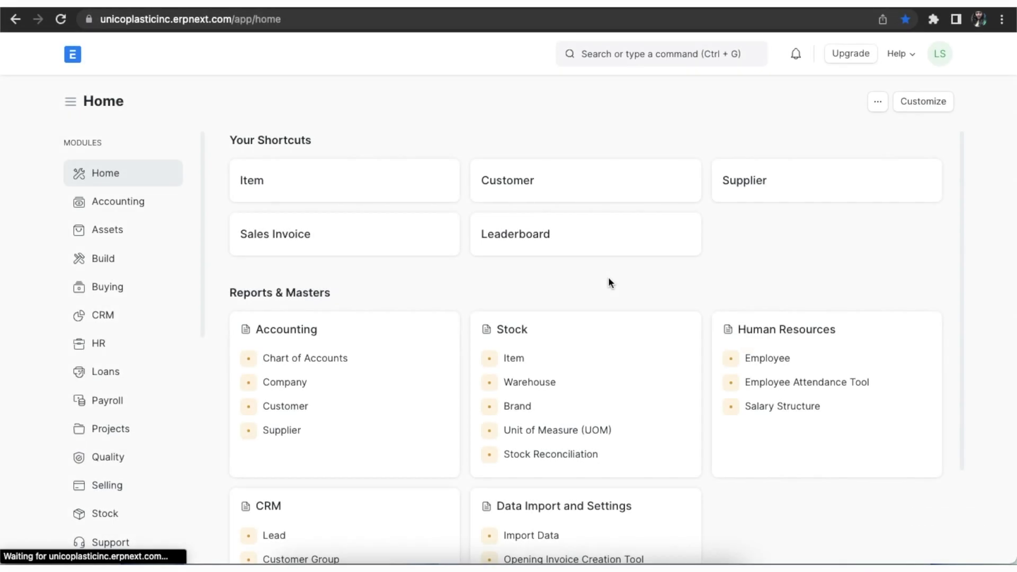
# Step: Open Purchase Receipt Trends with Period set to Quarterly and view its Based On options
pyautogui.click(631, 54)
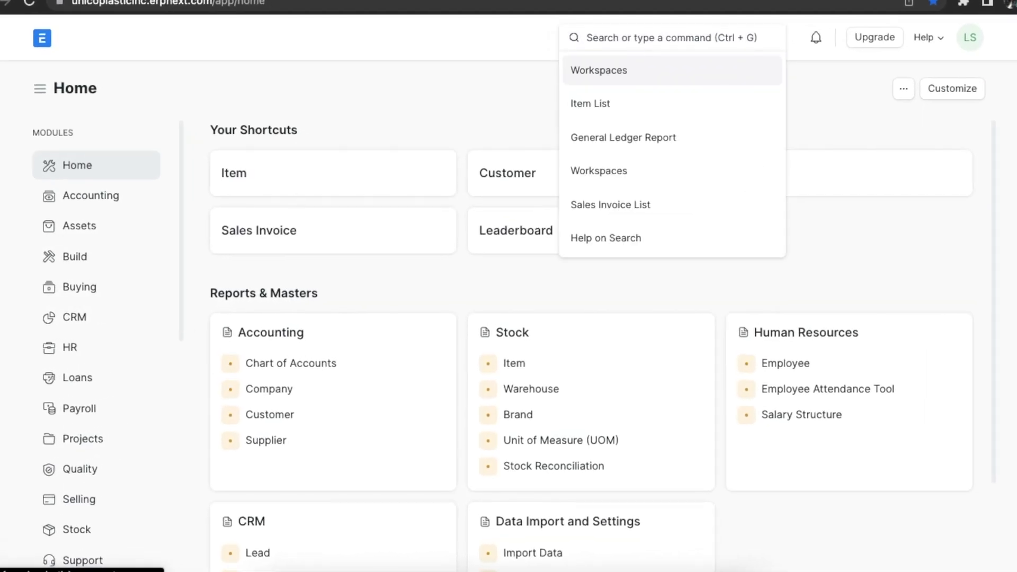
pyautogui.write('purchase rec')
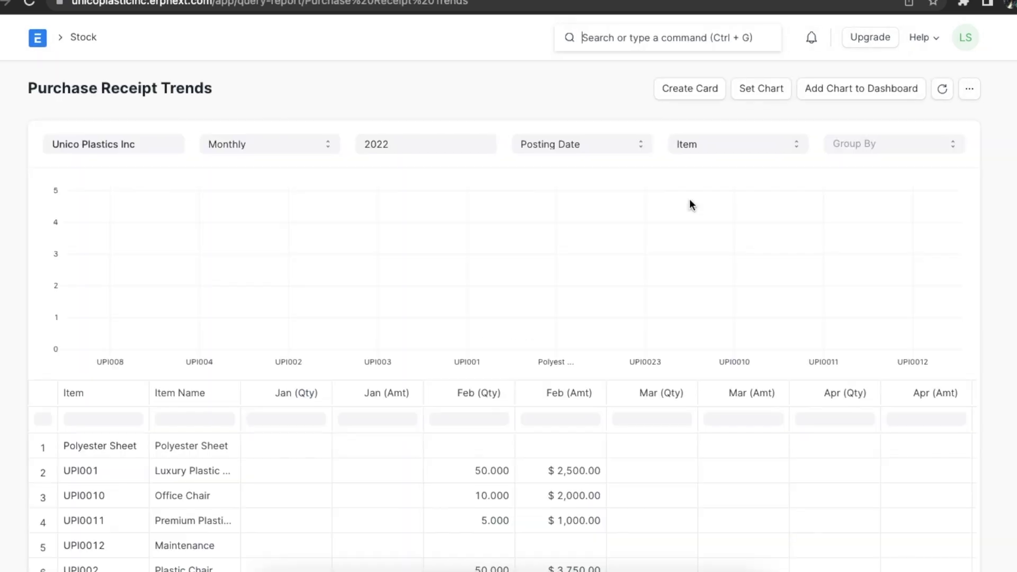
pyautogui.click(332, 146)
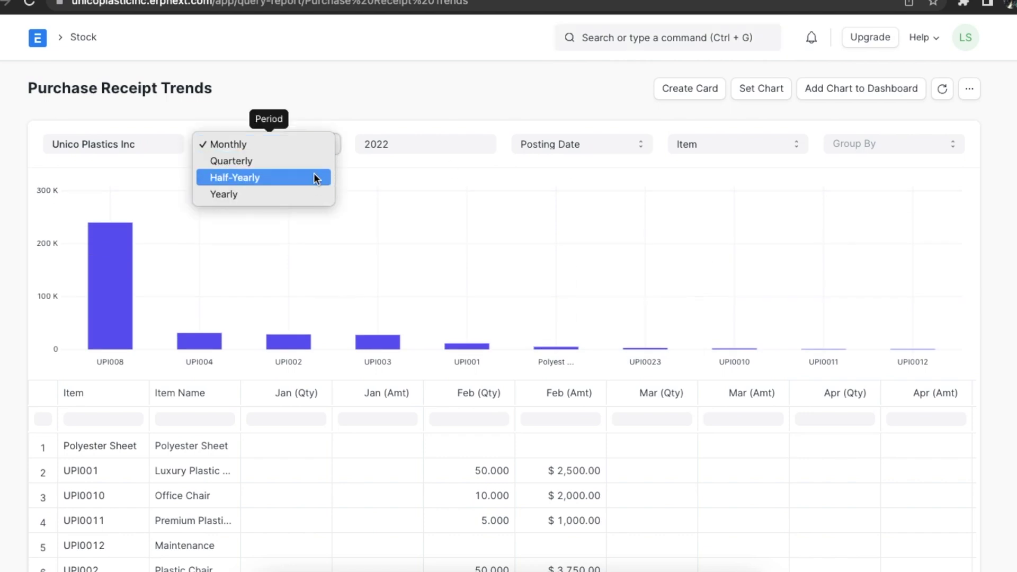
pyautogui.click(313, 164)
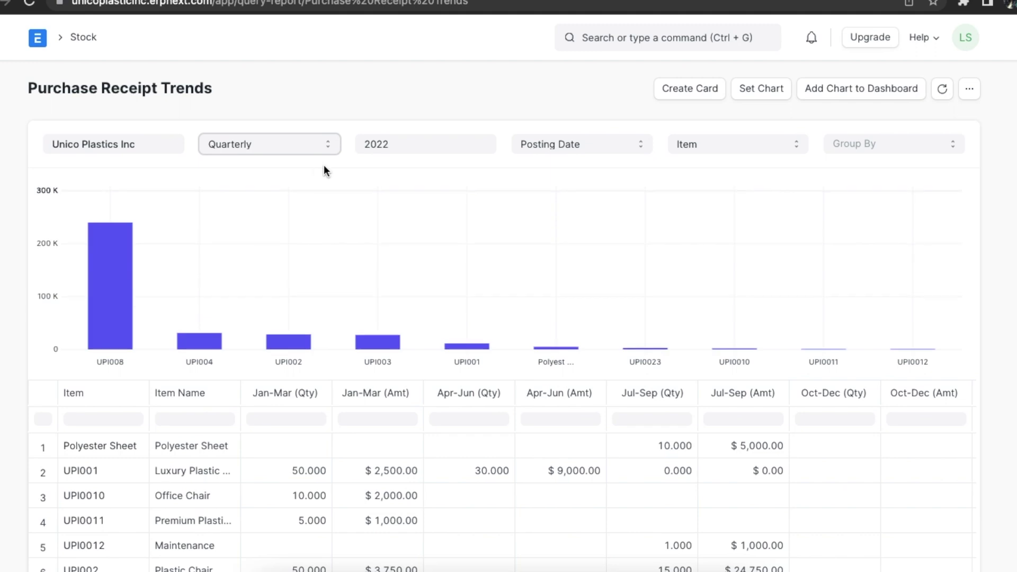
pyautogui.scroll(-3, 574, 387)
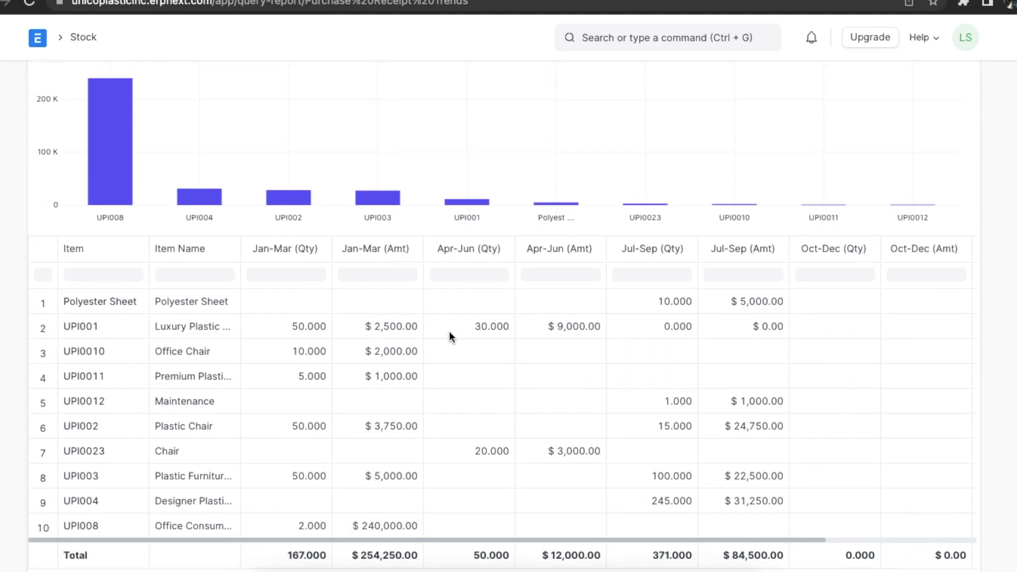
pyautogui.scroll(3, 449, 332)
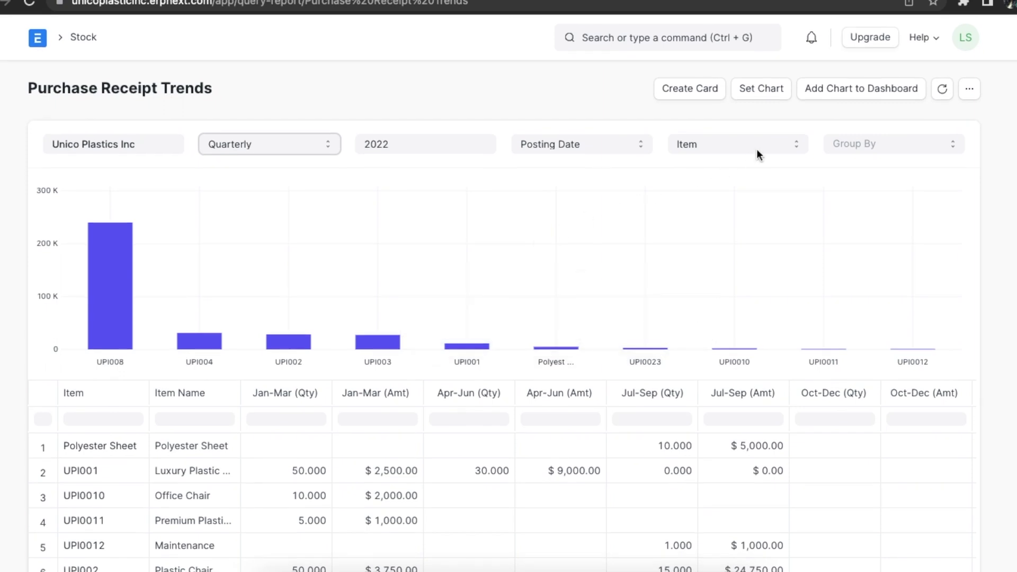
pyautogui.click(757, 150)
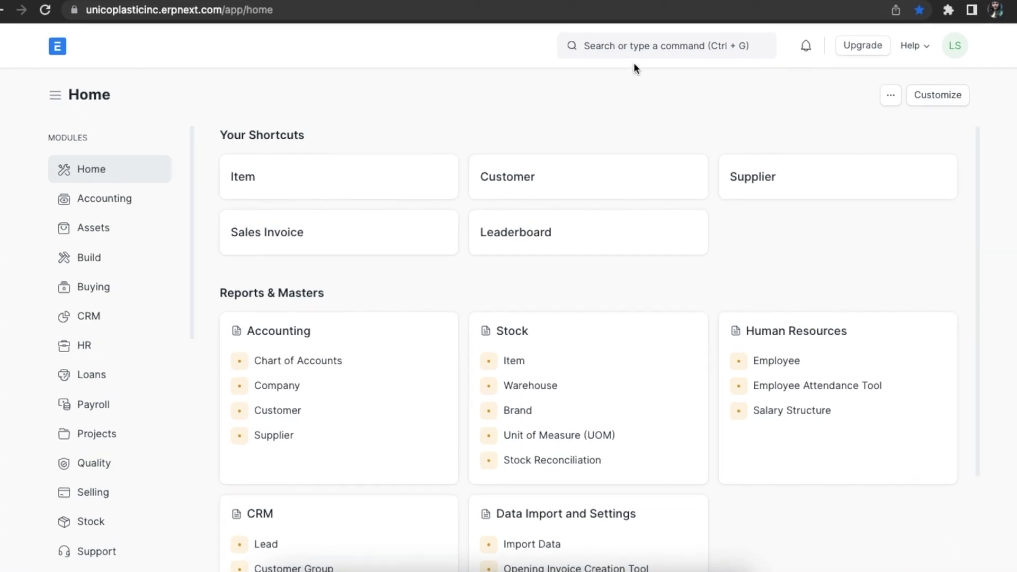
# Step: Open the Stock Projected Qty report and scroll right through its item details
pyautogui.click(639, 51)
pyautogui.write('st')
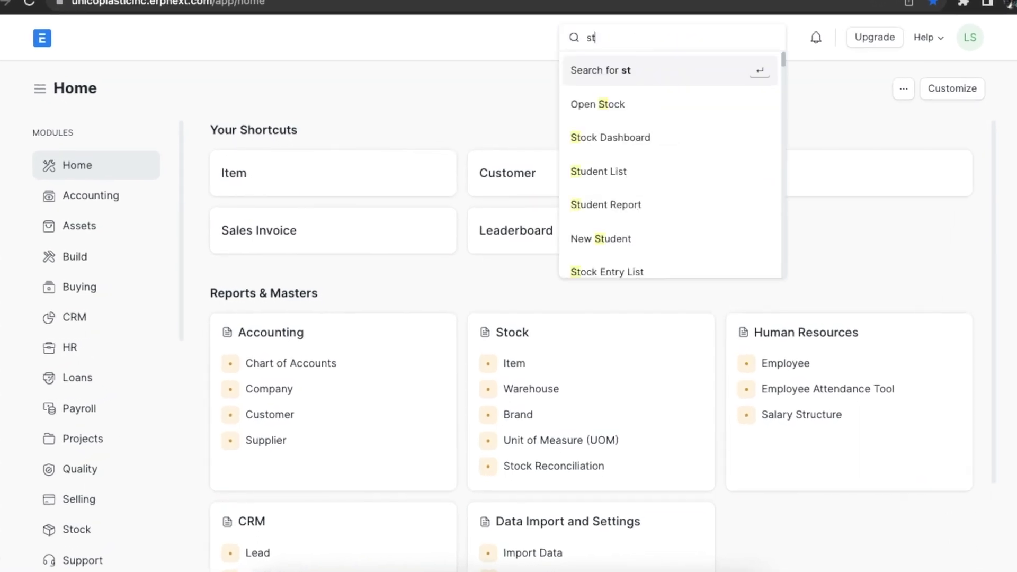
pyautogui.write('ock pr')
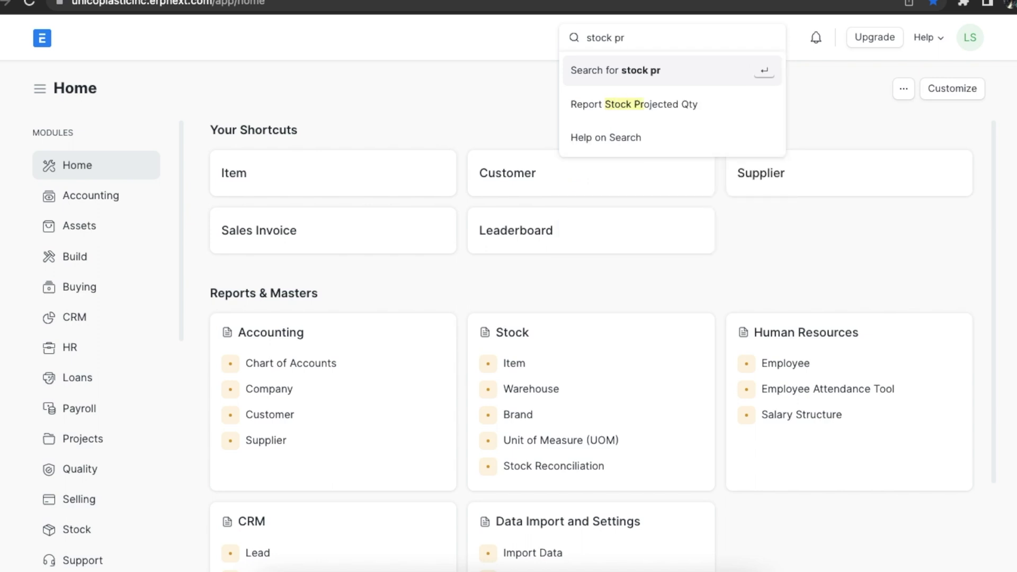
pyautogui.click(661, 116)
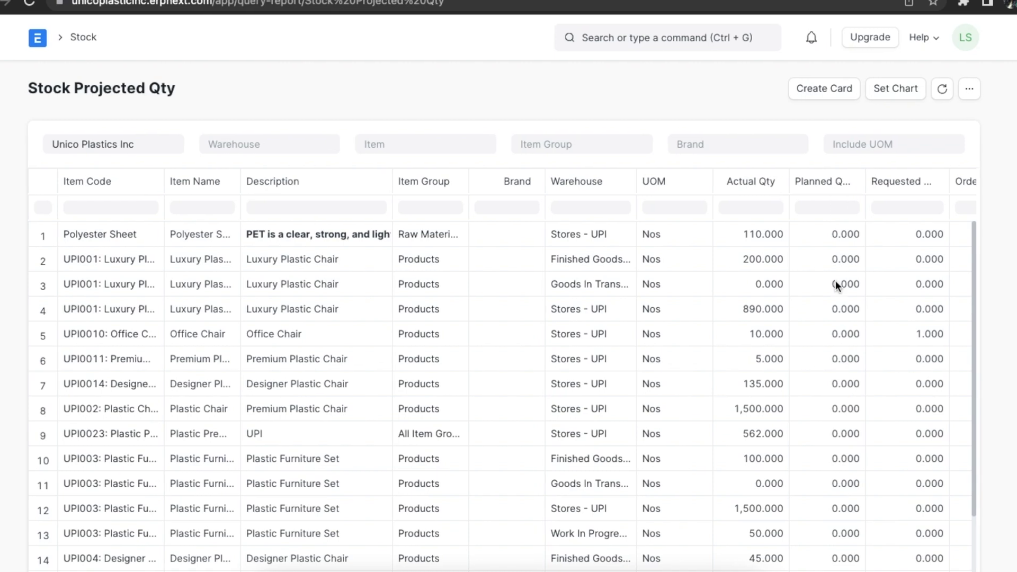
pyautogui.hscroll(5, 835, 284)
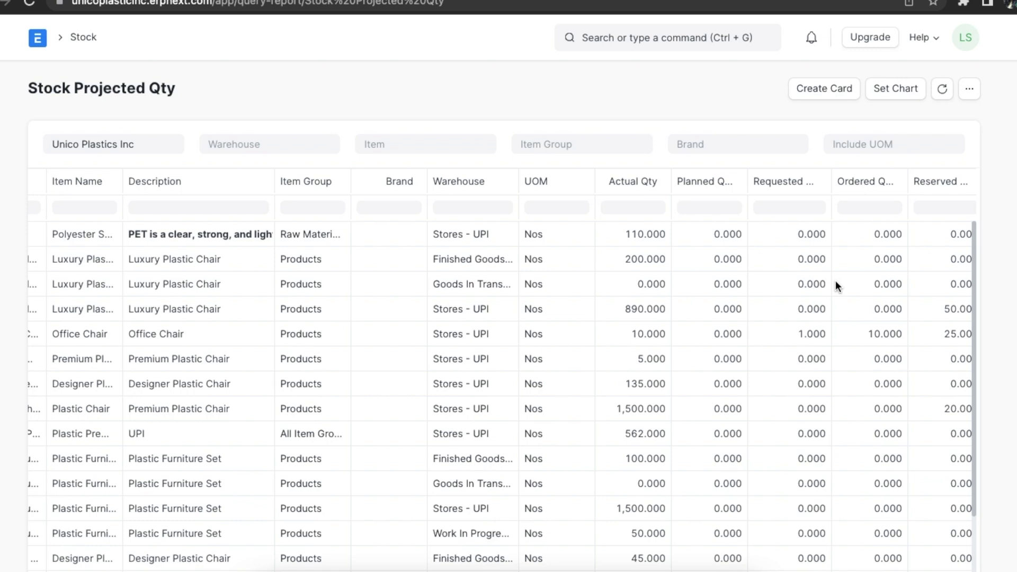
pyautogui.hscroll(6, 835, 282)
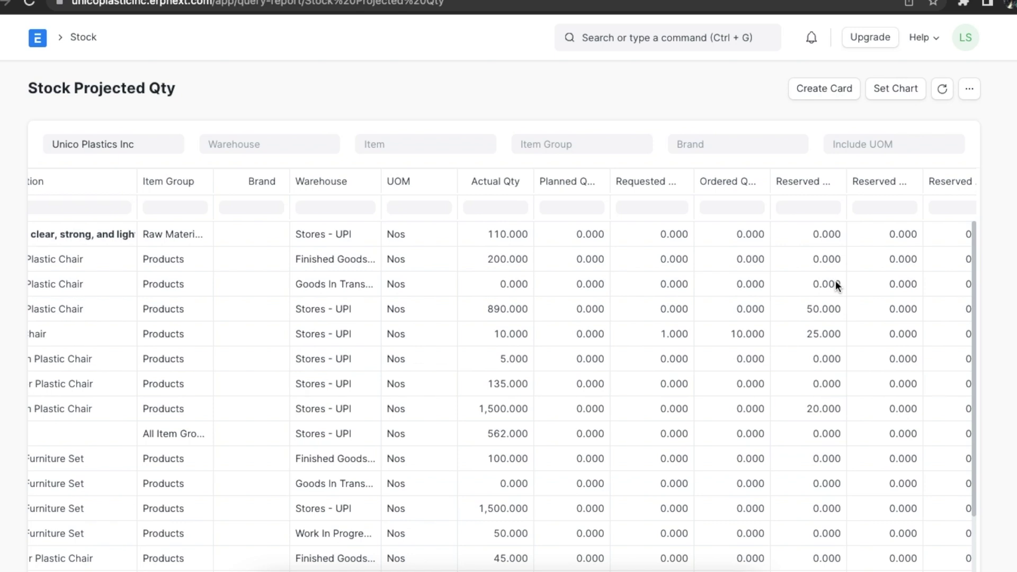
pyautogui.hscroll(5, 836, 283)
pyautogui.hscroll(4, 835, 285)
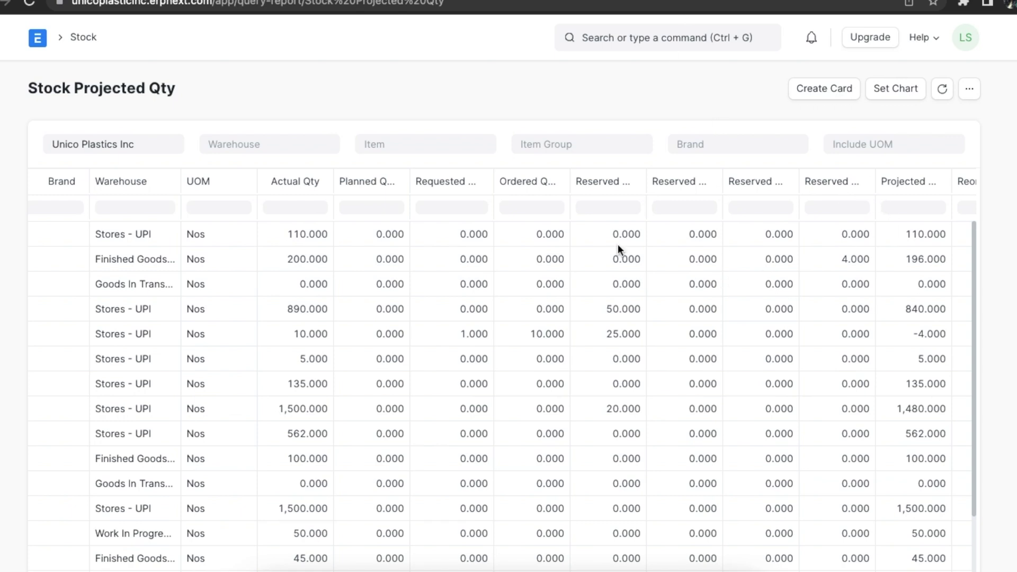
# Step: Scroll the Stock Projected Qty table back left to the Item Code column
pyautogui.hscroll(-5, 618, 243)
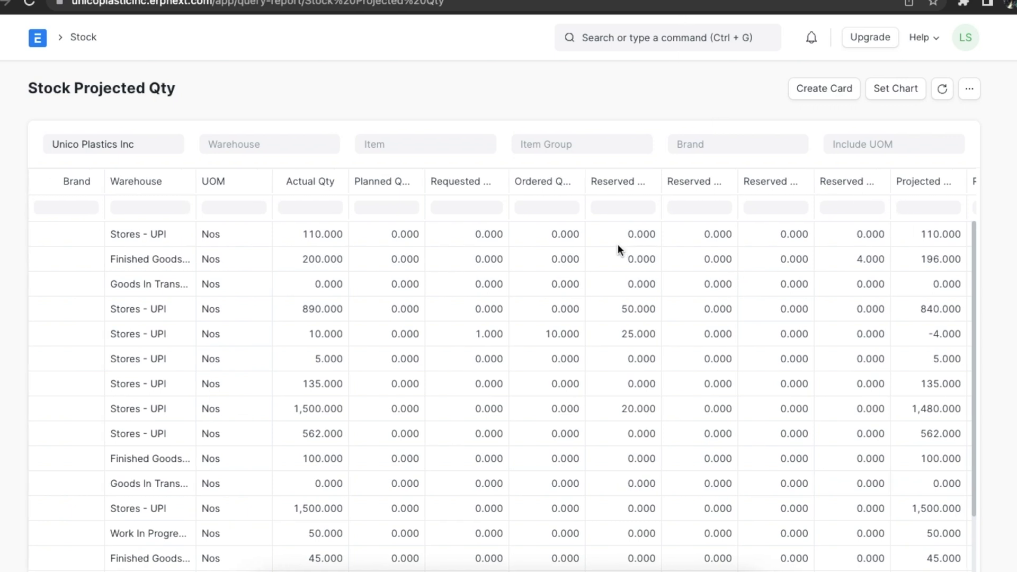
pyautogui.hscroll(-7, 618, 244)
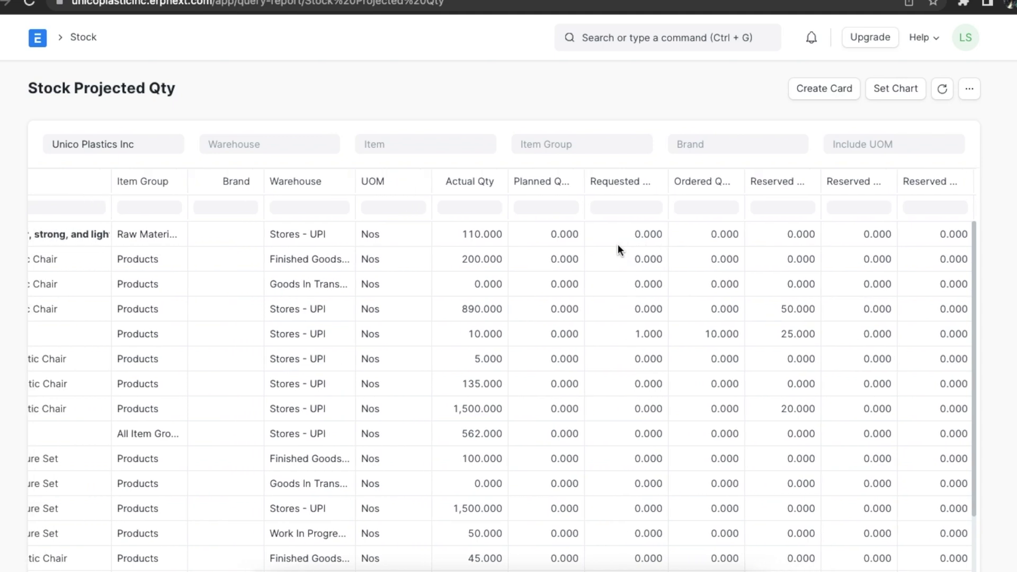
pyautogui.hscroll(-5, 618, 243)
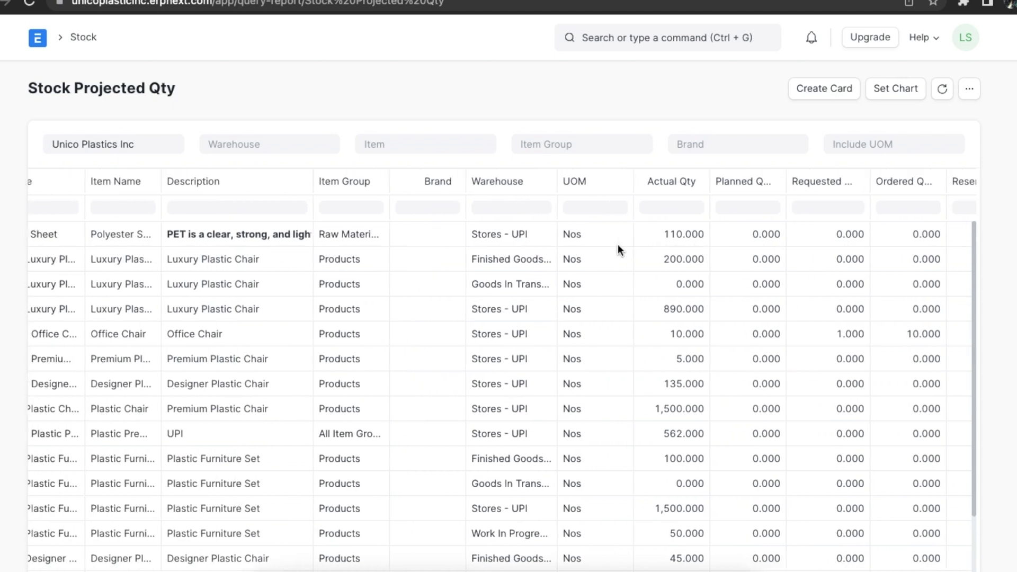
pyautogui.hscroll(-2, 618, 249)
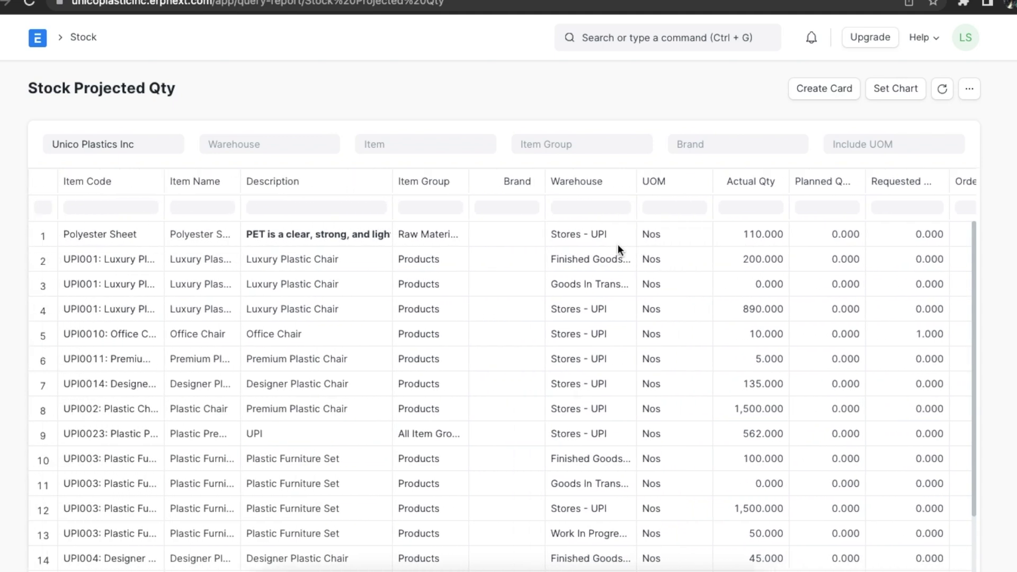
pyautogui.scroll(-4, 619, 249)
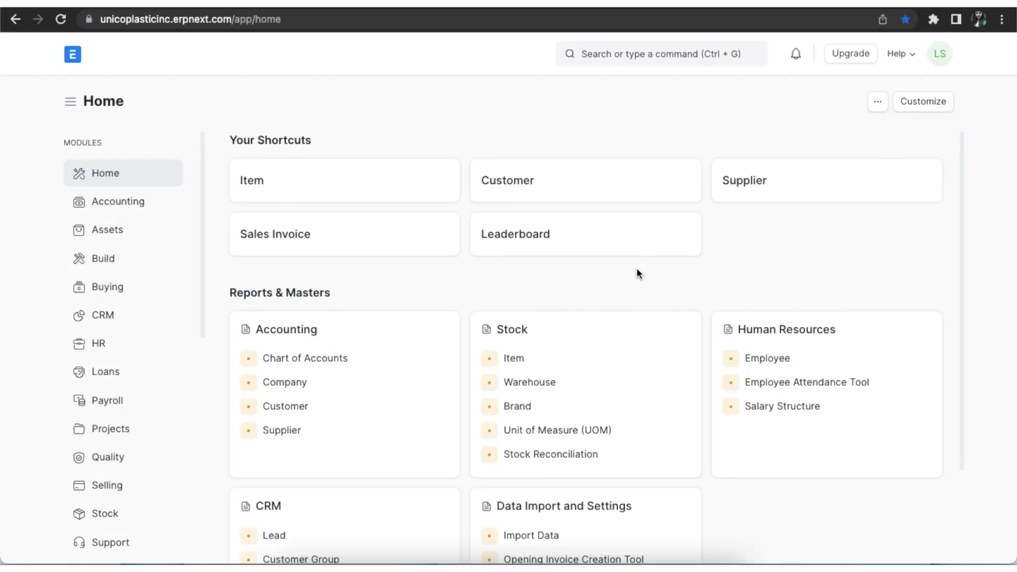
pyautogui.click(638, 49)
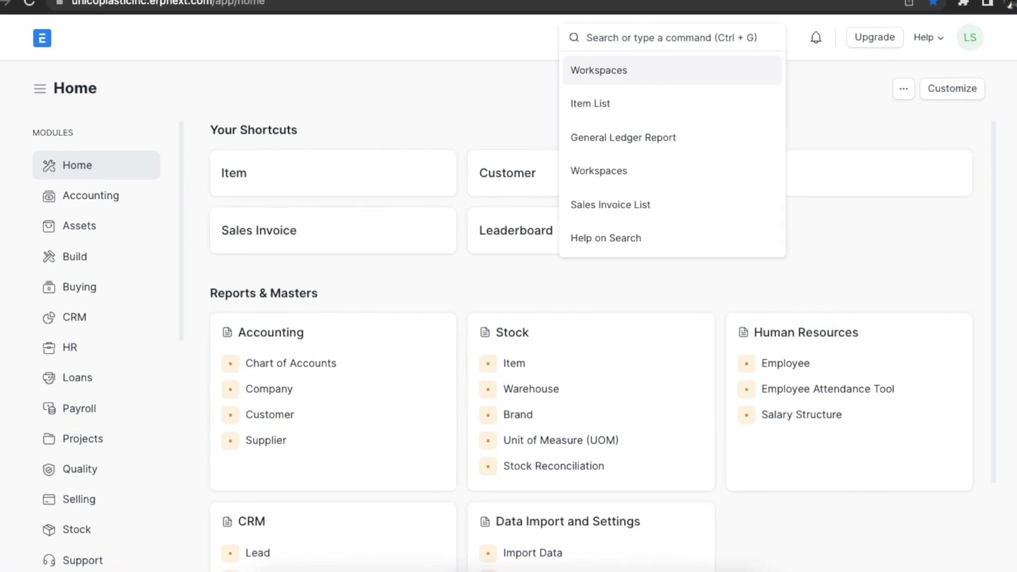
pyautogui.write('item short')
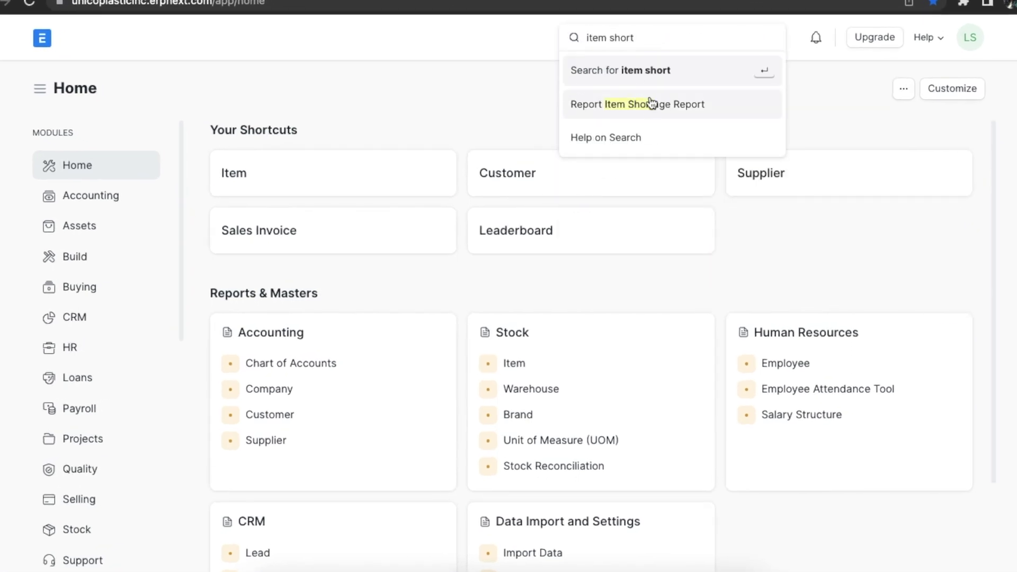
pyautogui.click(649, 104)
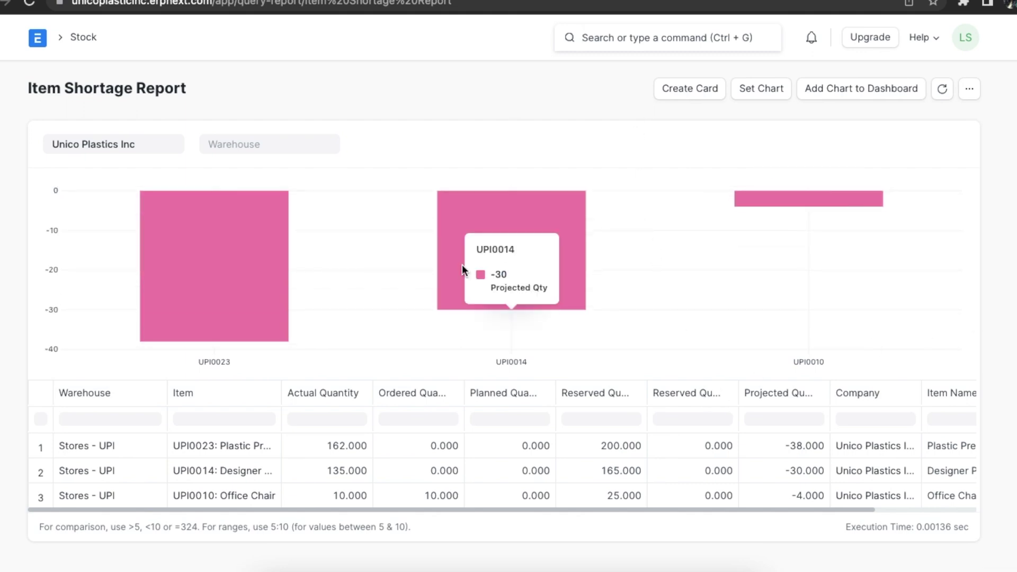
pyautogui.moveTo(253, 257)
pyautogui.moveTo(766, 201)
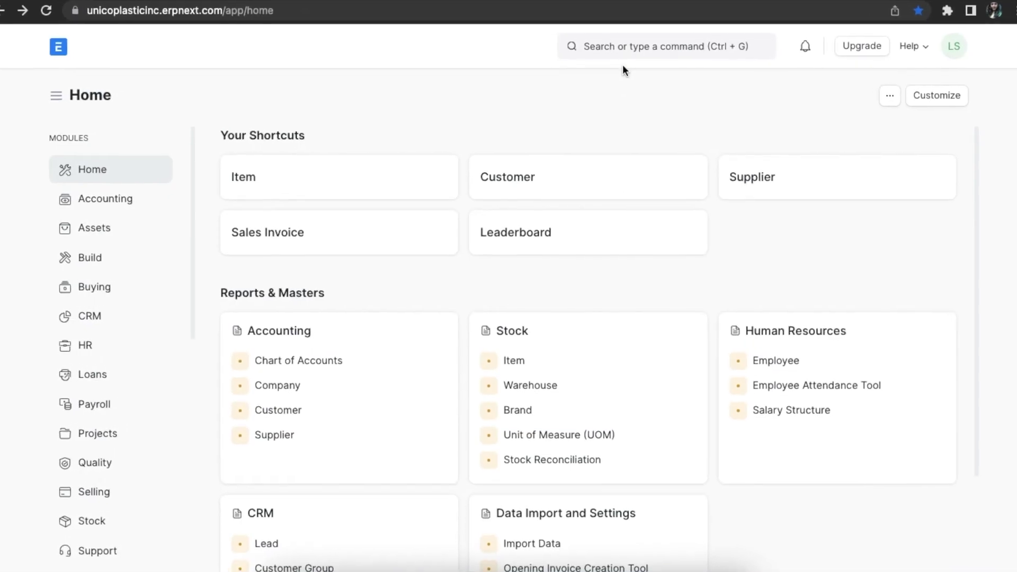
# Step: Open Stock and Account Value Comparison filtered to account Stock In Hand - UPI
pyautogui.click(622, 46)
pyautogui.write('stock')
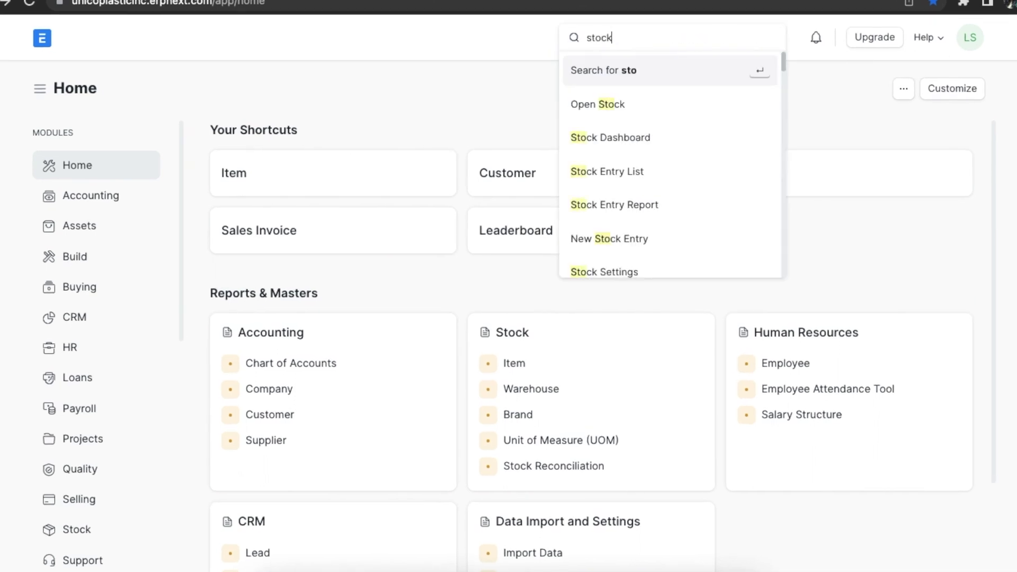
pyautogui.write(' and')
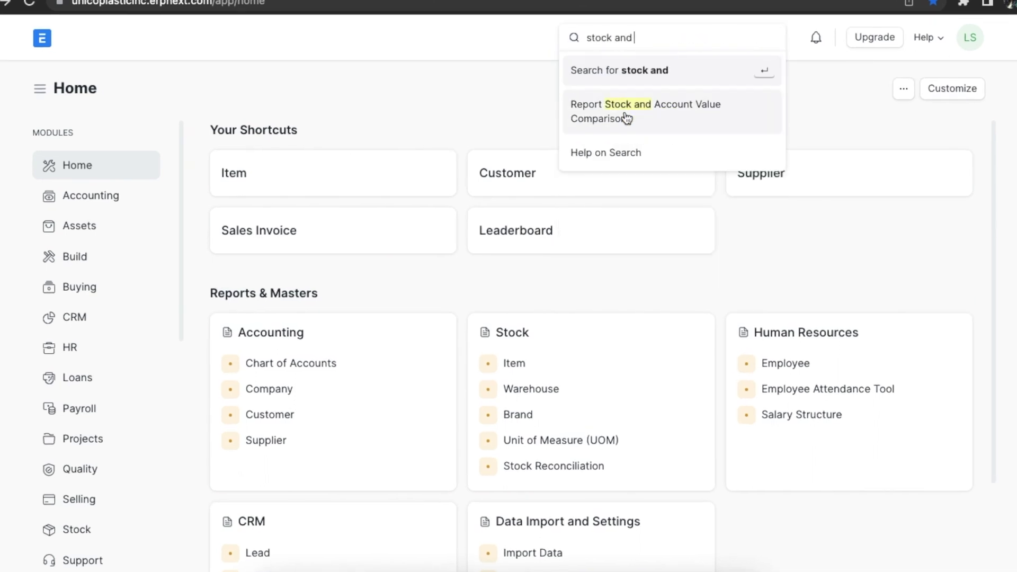
pyautogui.click(627, 118)
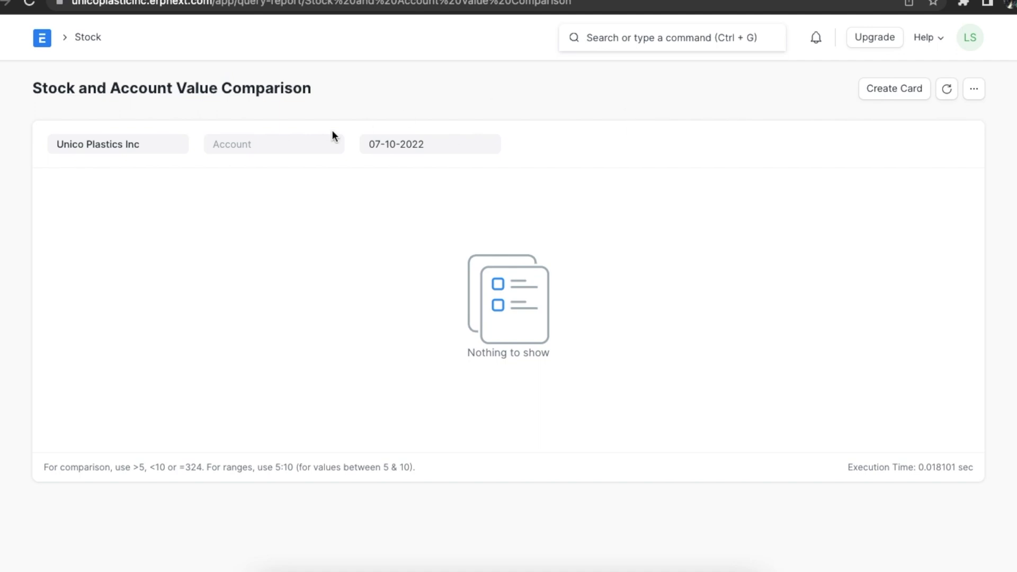
pyautogui.click(280, 145)
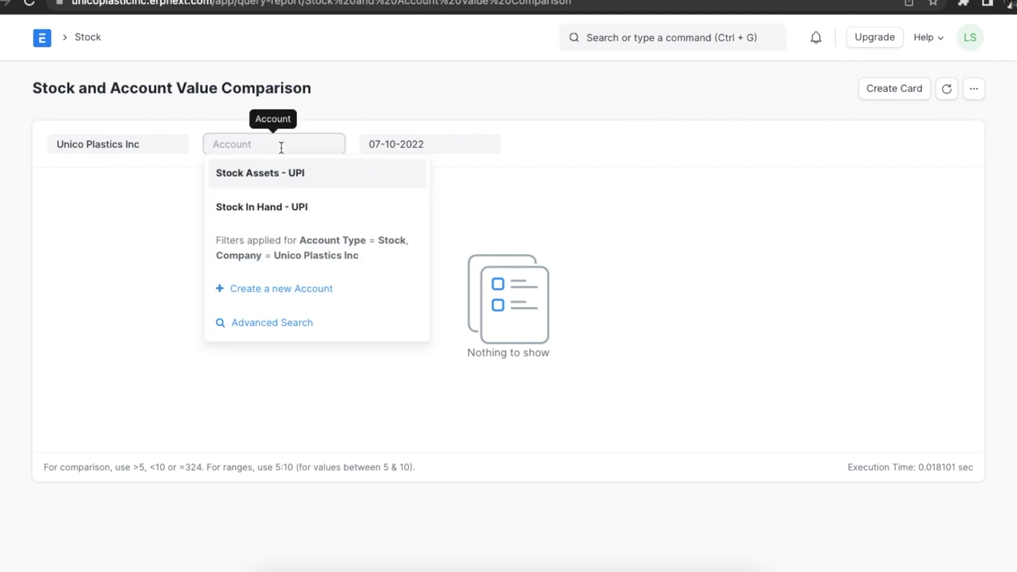
pyautogui.click(336, 205)
pyautogui.click(491, 233)
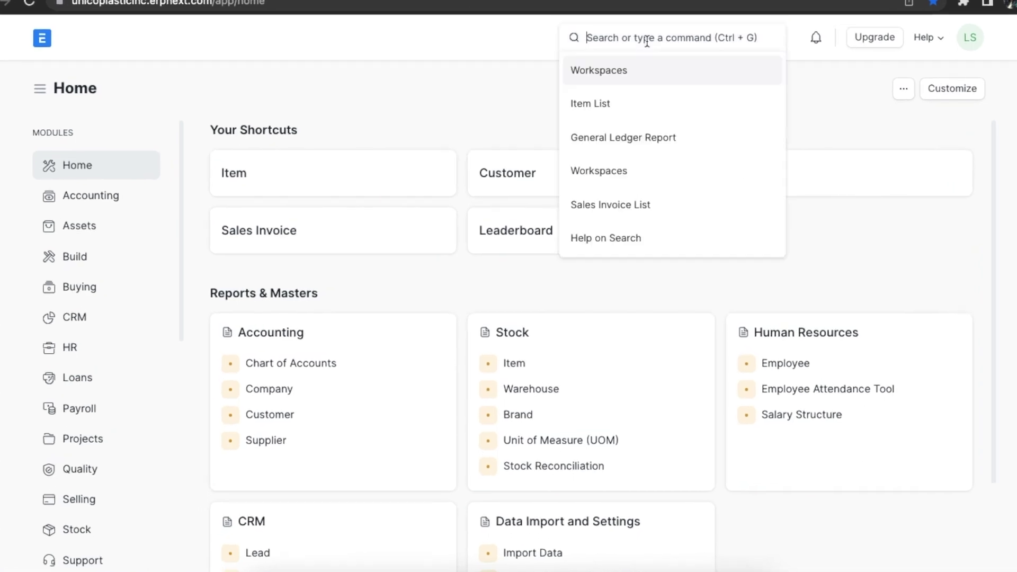
pyautogui.write('batch wise')
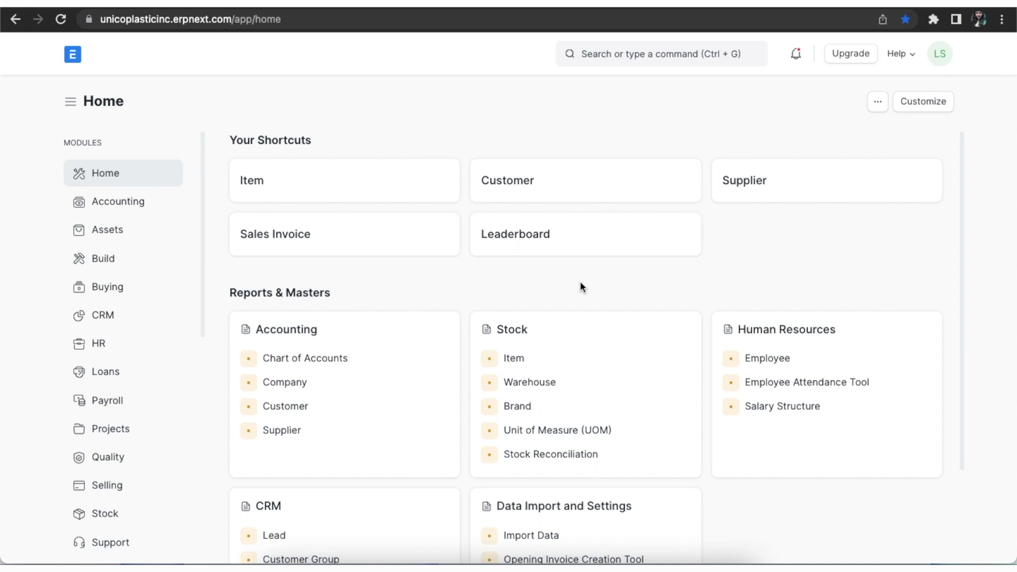
# Step: Open the Stock Dashboard and scroll through its totals, warehouse stock value and trend charts
pyautogui.click(619, 53)
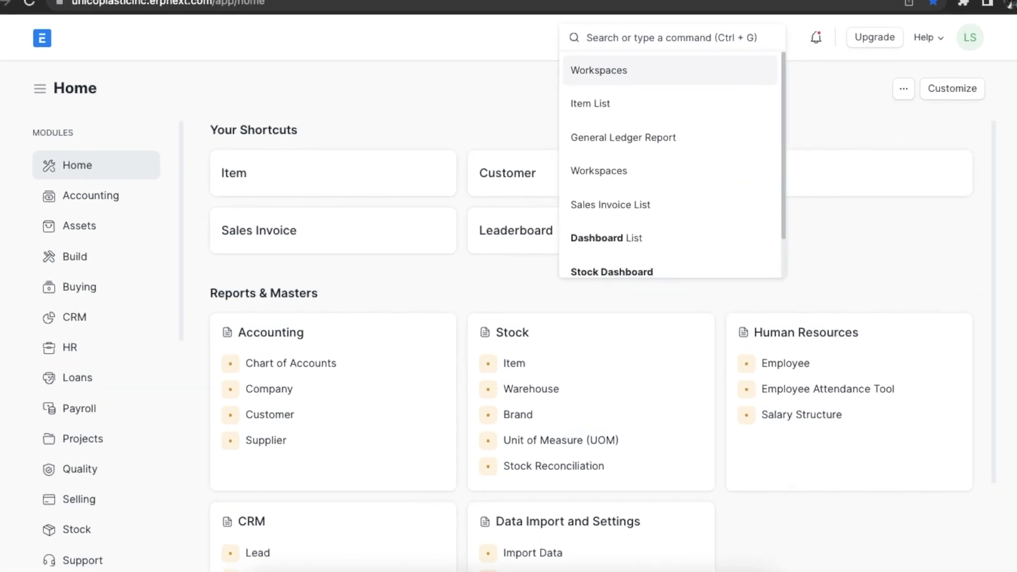
pyautogui.write('stock das')
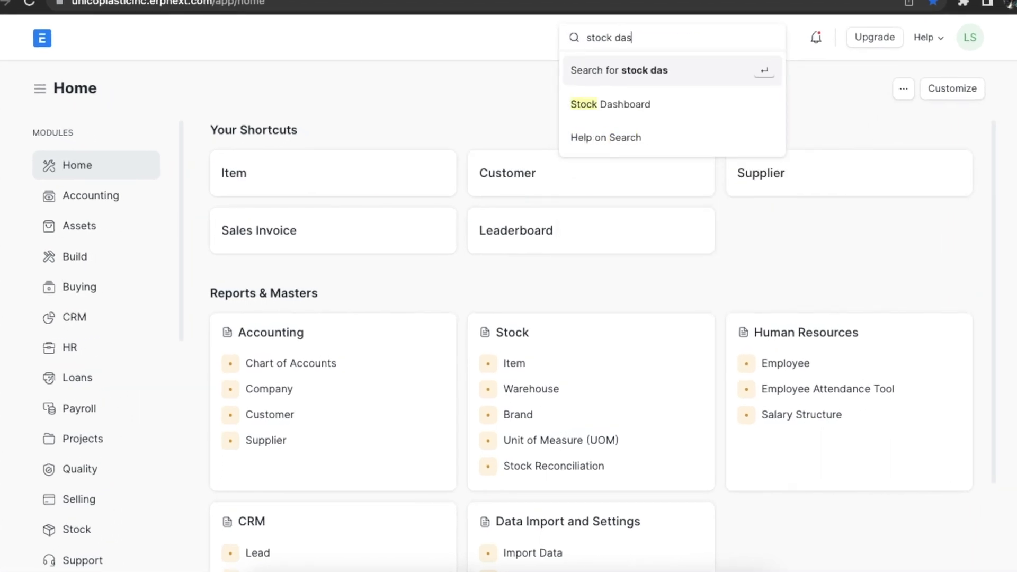
pyautogui.click(678, 111)
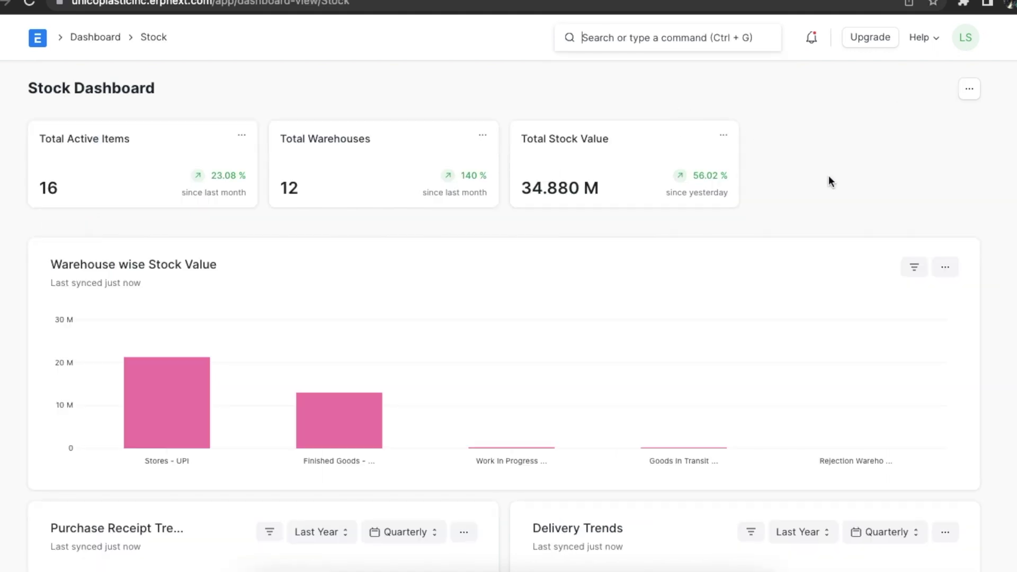
pyautogui.scroll(-2, 829, 176)
pyautogui.scroll(2, 828, 177)
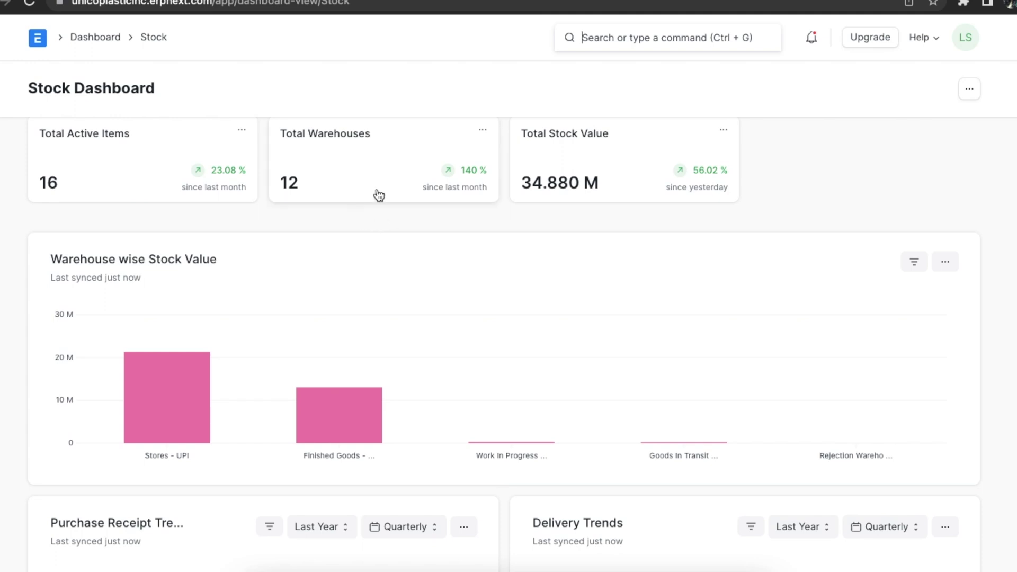
pyautogui.scroll(1, 389, 220)
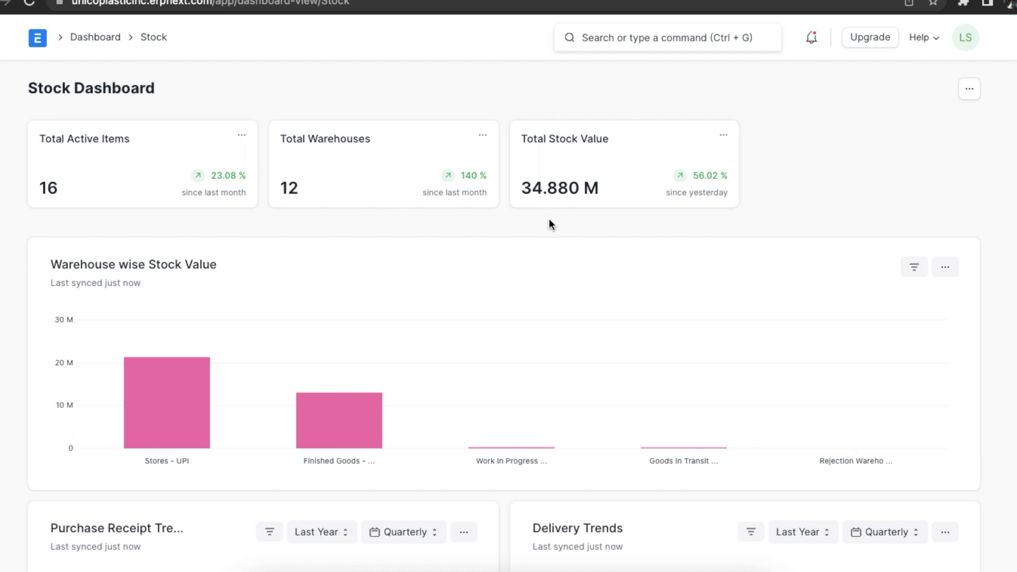
pyautogui.scroll(-1, 550, 219)
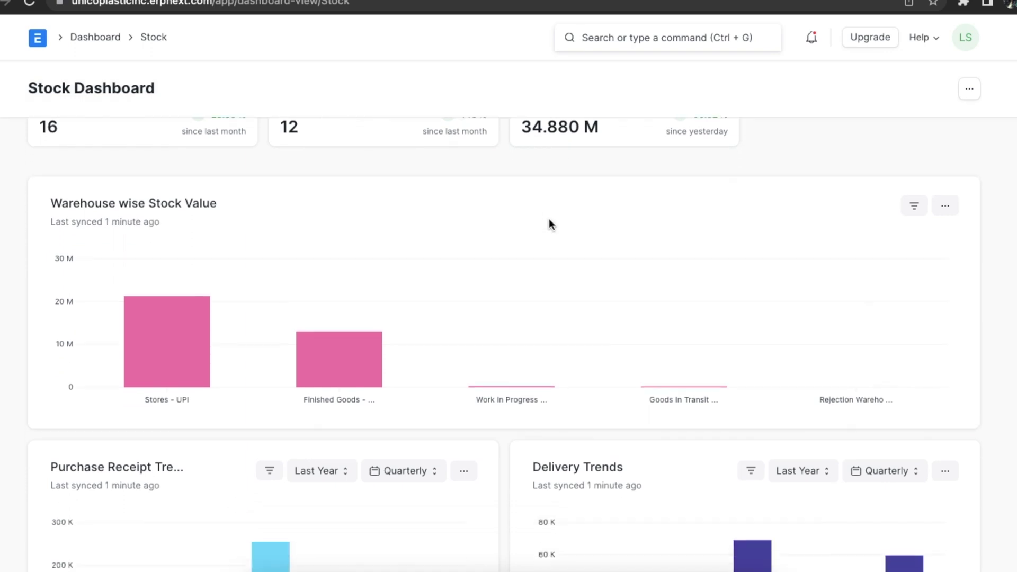
pyautogui.scroll(-1, 548, 220)
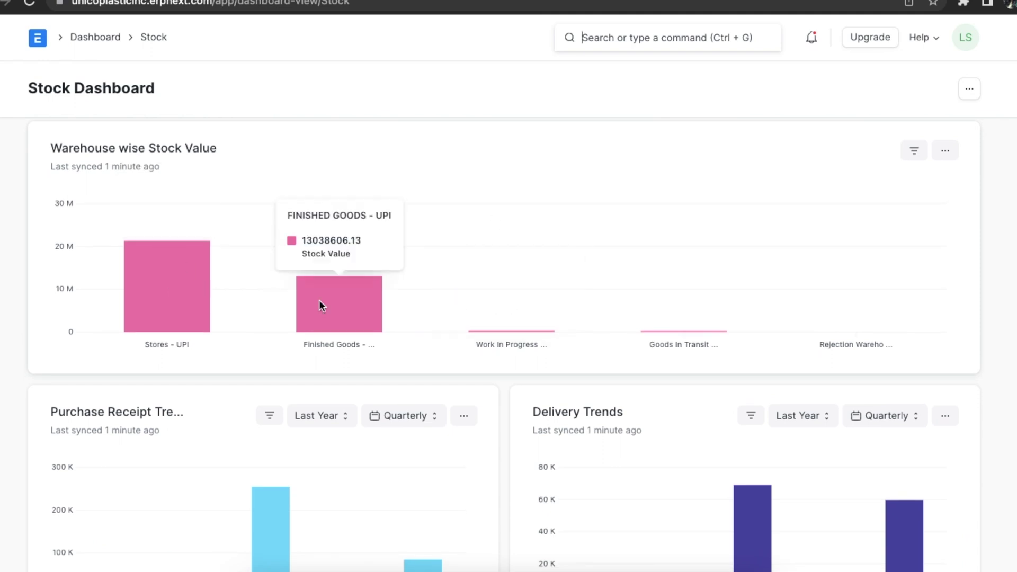
pyautogui.moveTo(516, 302)
pyautogui.scroll(-3, 519, 301)
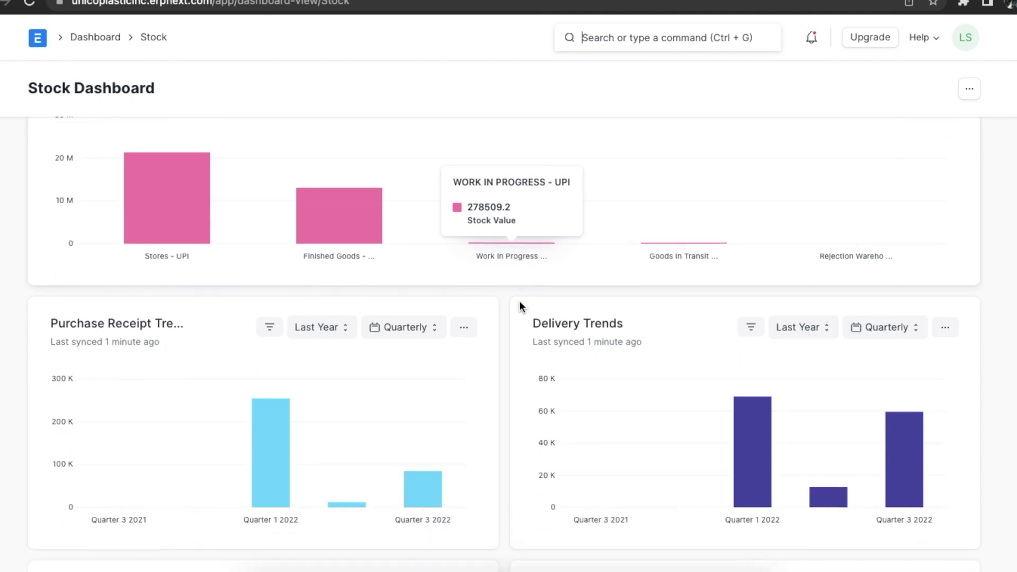
pyautogui.scroll(-2, 499, 343)
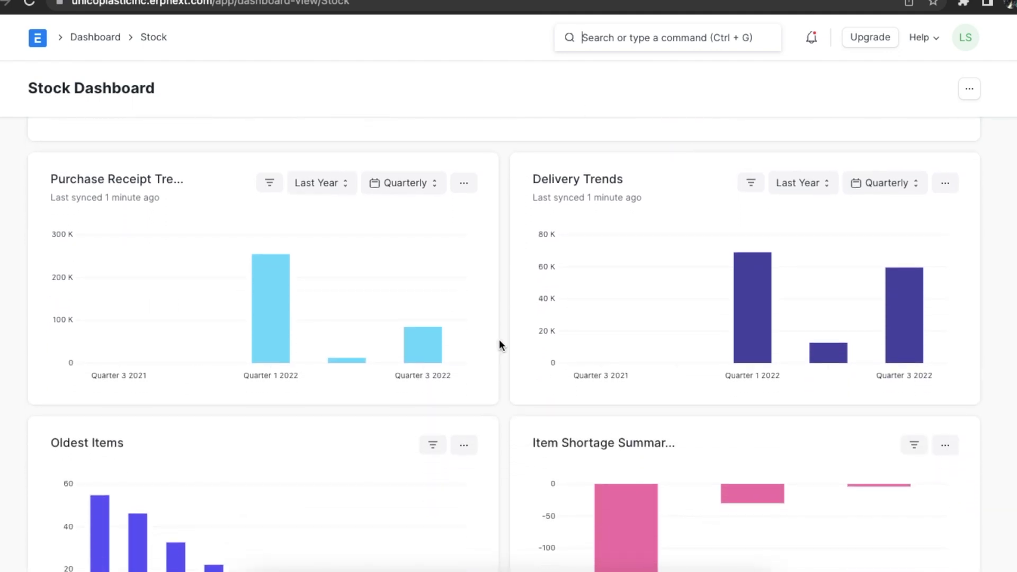